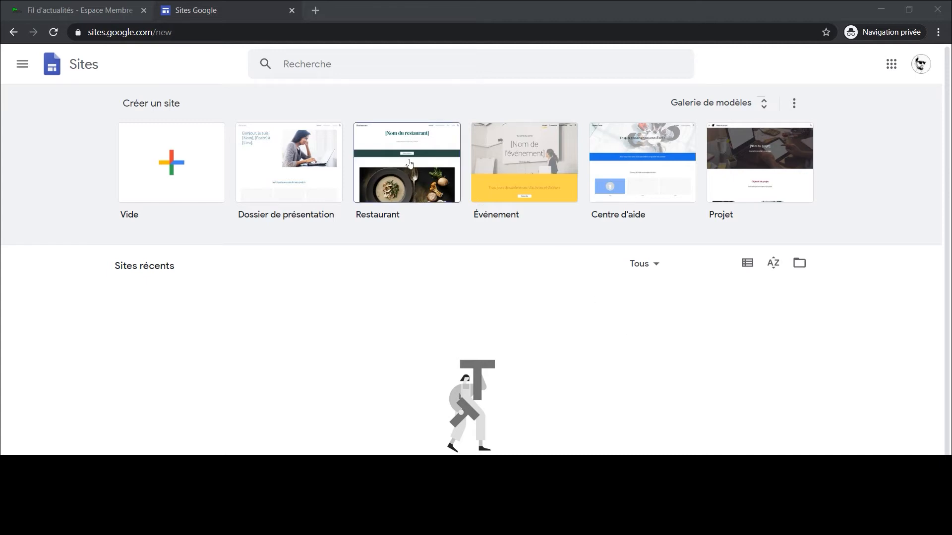
Step: Create a new site from the Restaurant template and go through the introductory tour to its end
{"action": "left_click", "coordinate": [409, 164]}
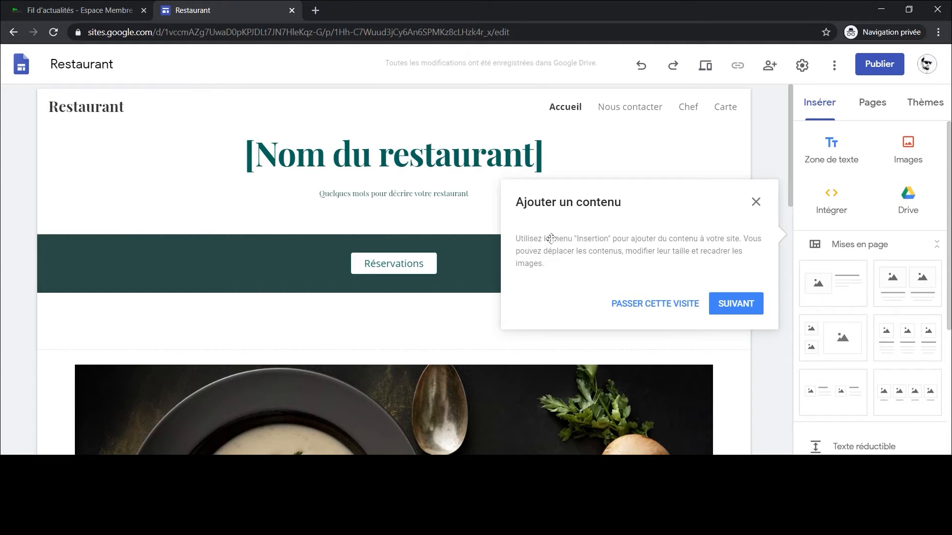
{"action": "left_click", "coordinate": [726, 310]}
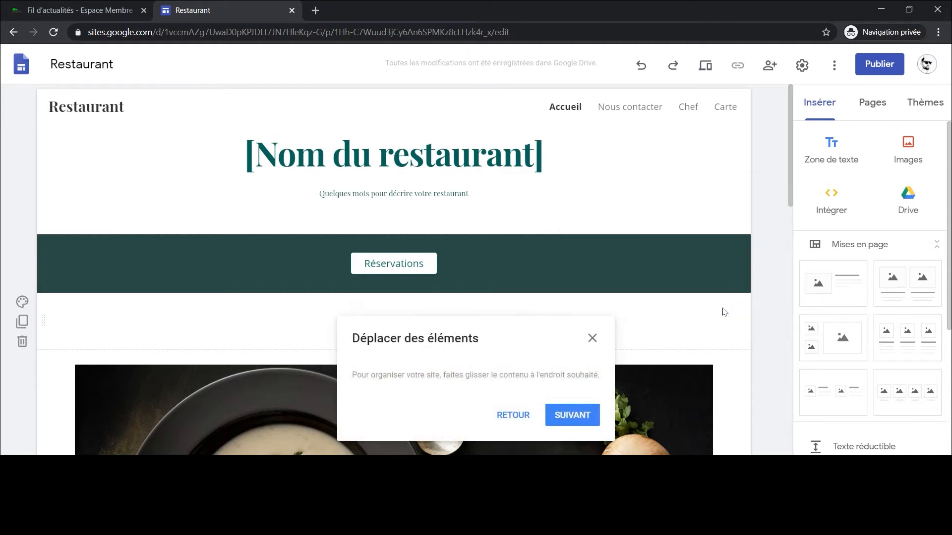
{"action": "left_click", "coordinate": [573, 417]}
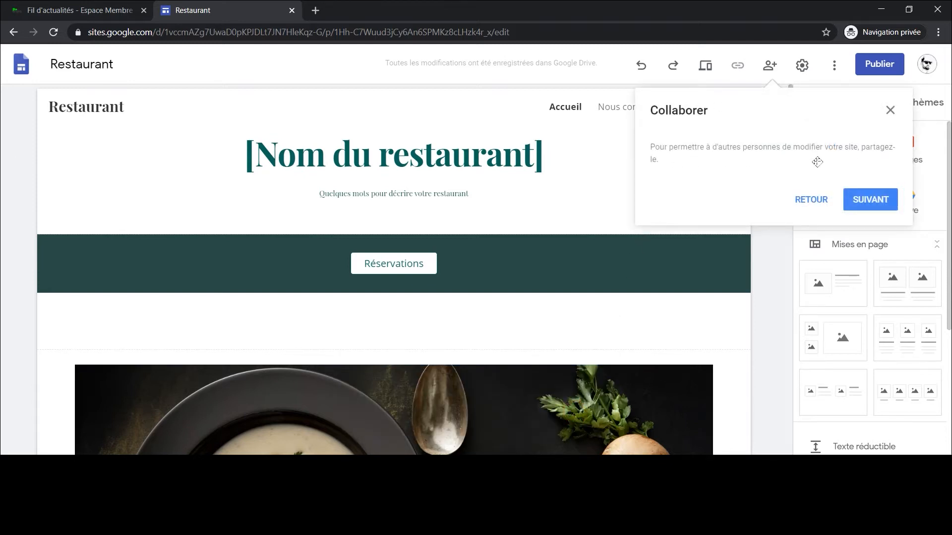
{"action": "left_click", "coordinate": [862, 199]}
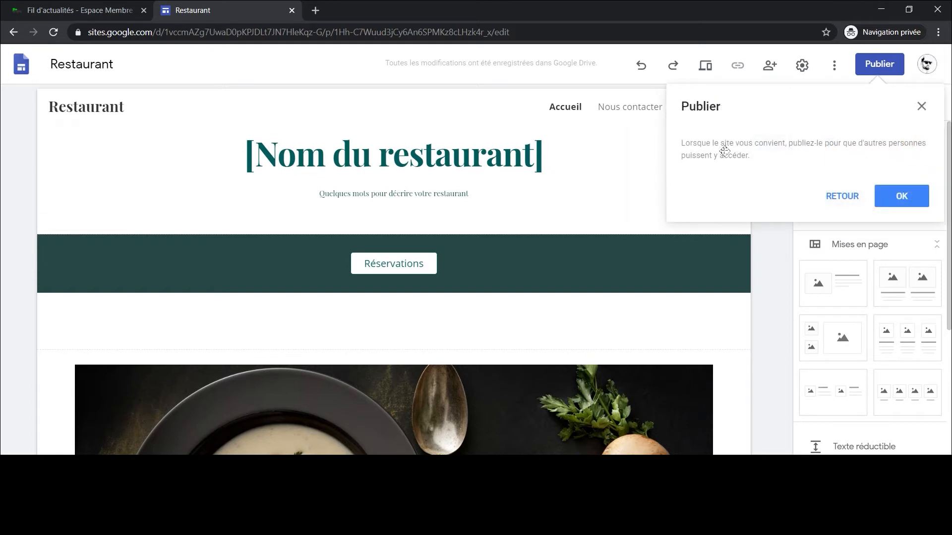
{"action": "left_click", "coordinate": [900, 199]}
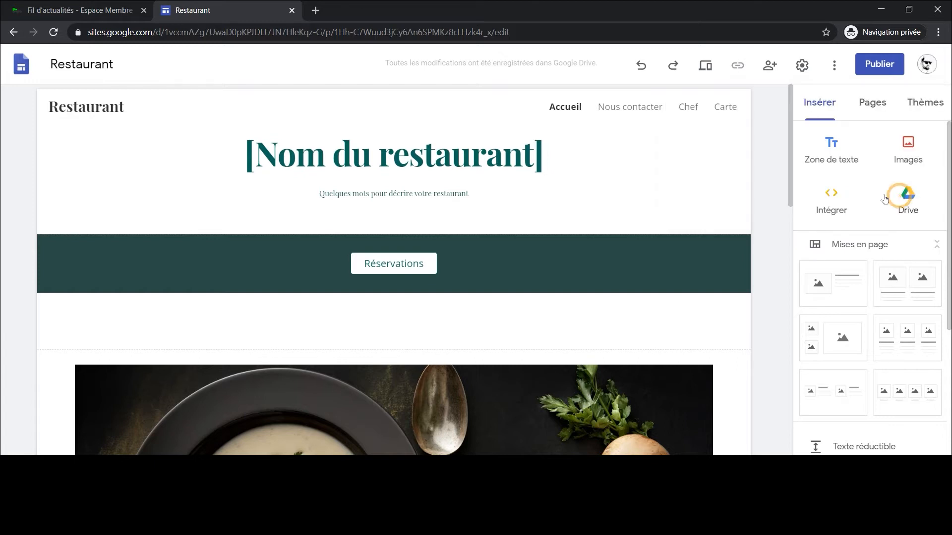
Step: Preview the home page at large-screen width and examine its sections down to the "On parle de nous" quotes
{"action": "left_click", "coordinate": [467, 199]}
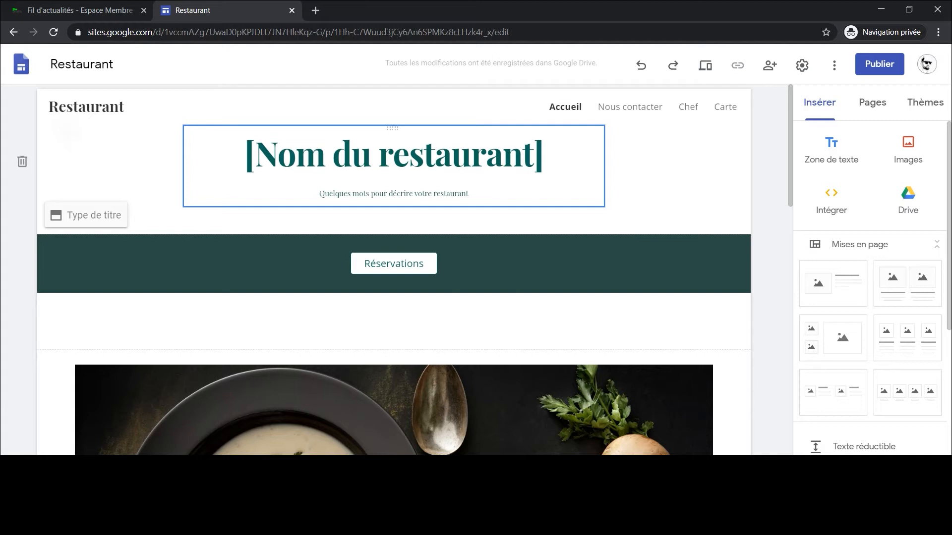
{"action": "left_click", "coordinate": [705, 68]}
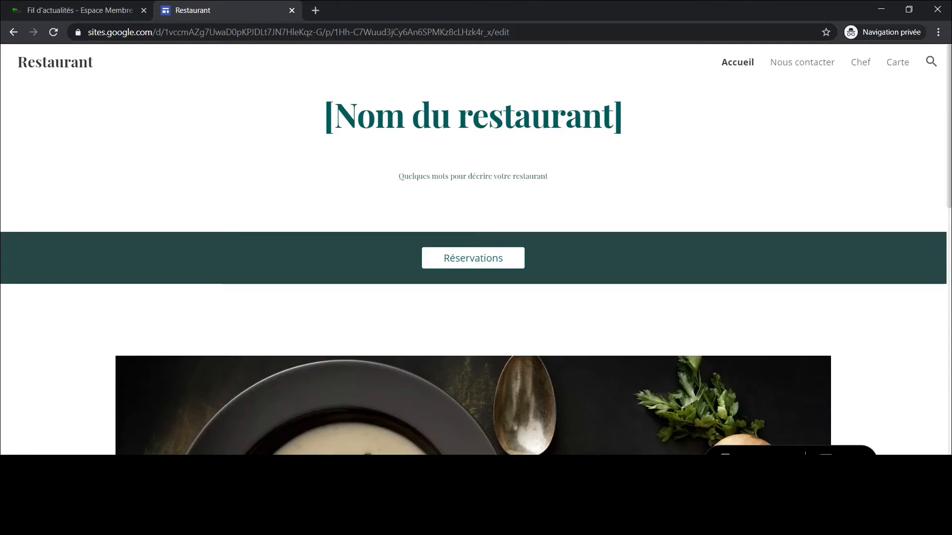
{"action": "scroll", "coordinate": [293, 153], "scroll_direction": "down", "scroll_amount": 10}
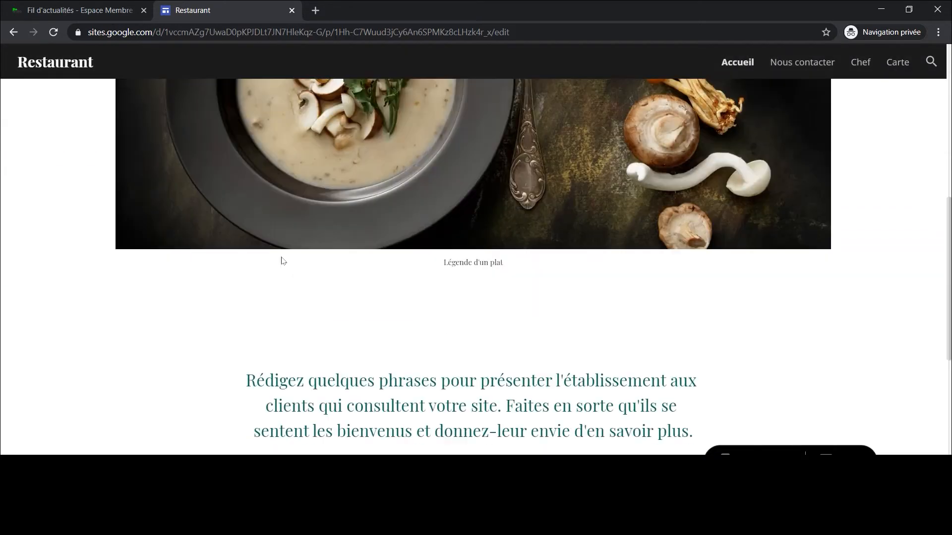
{"action": "scroll", "coordinate": [288, 247], "scroll_direction": "down", "scroll_amount": 6}
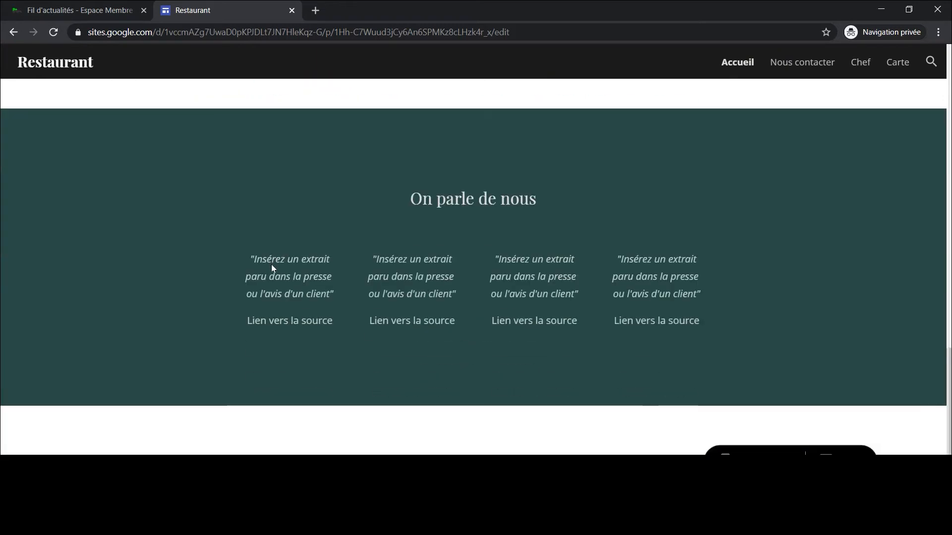
{"action": "scroll", "coordinate": [271, 265], "scroll_direction": "up", "scroll_amount": 12}
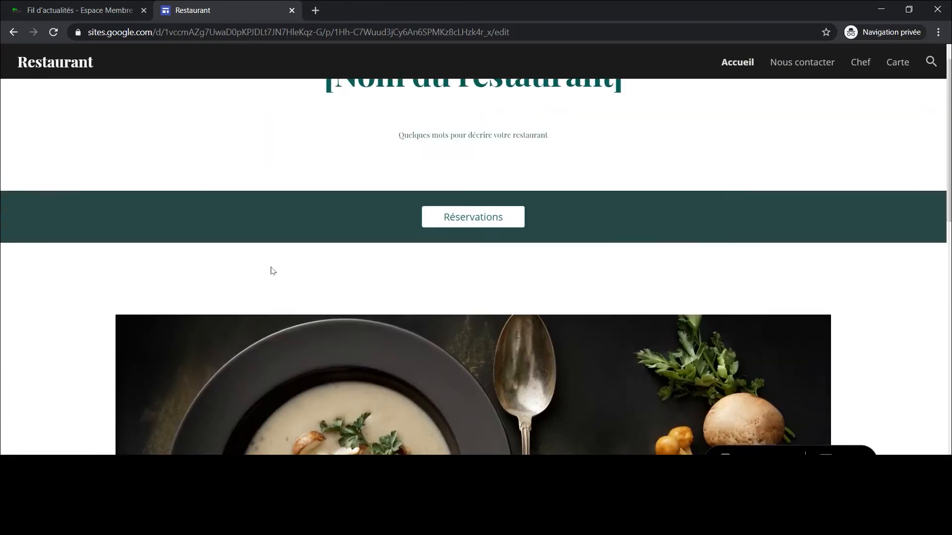
{"action": "scroll", "coordinate": [271, 270], "scroll_direction": "up", "scroll_amount": 1}
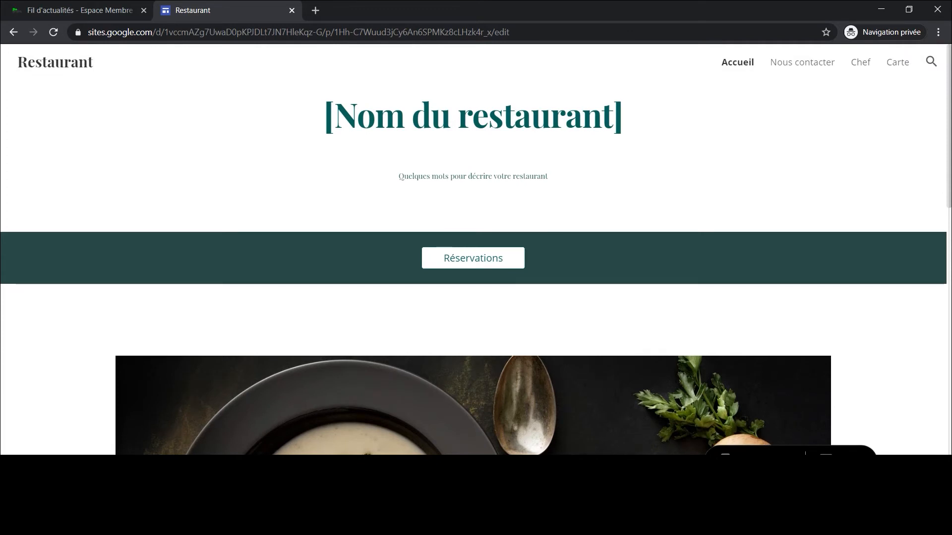
Step: Preview the home page at tablet width and examine how its sections are laid out
{"action": "left_click", "coordinate": [755, 461]}
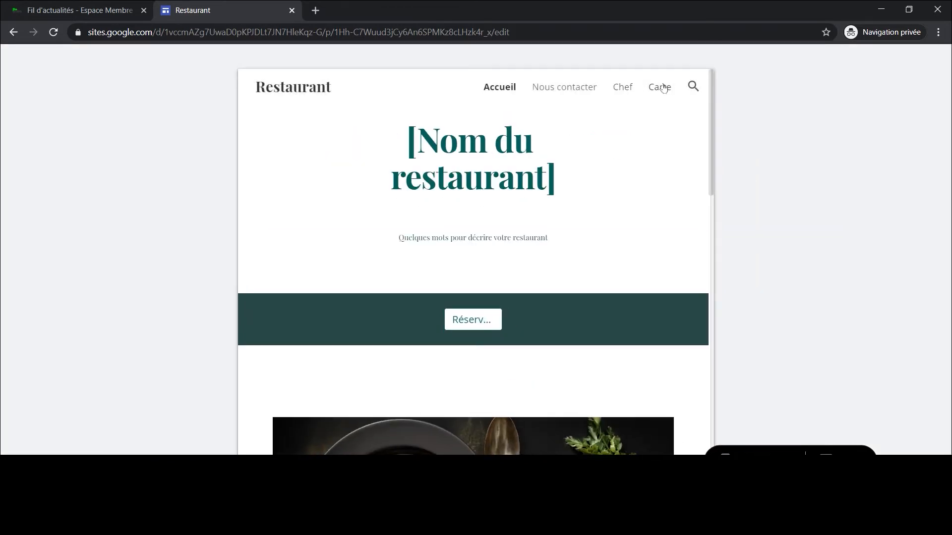
{"action": "scroll", "coordinate": [463, 166], "scroll_direction": "down", "scroll_amount": 10}
{"action": "scroll", "coordinate": [492, 305], "scroll_direction": "down", "scroll_amount": 5}
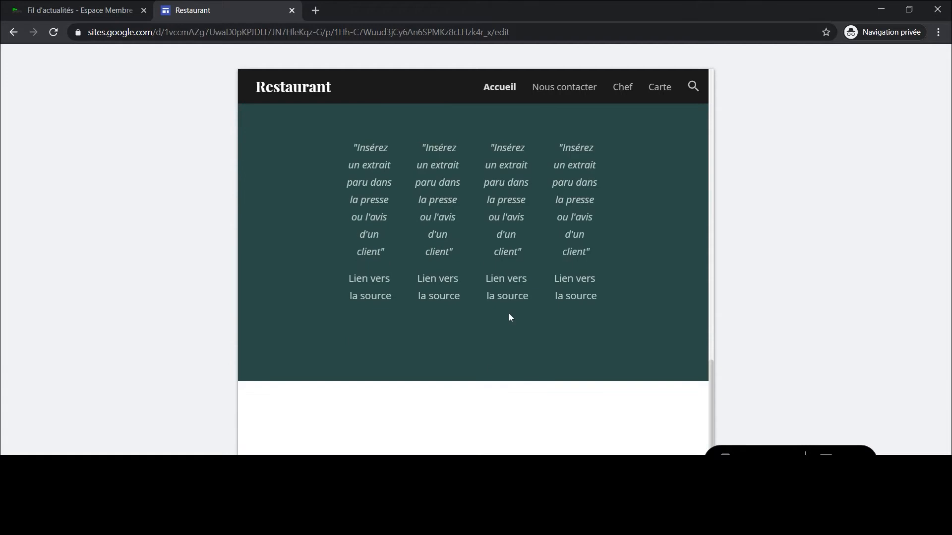
{"action": "scroll", "coordinate": [509, 314], "scroll_direction": "up", "scroll_amount": 10}
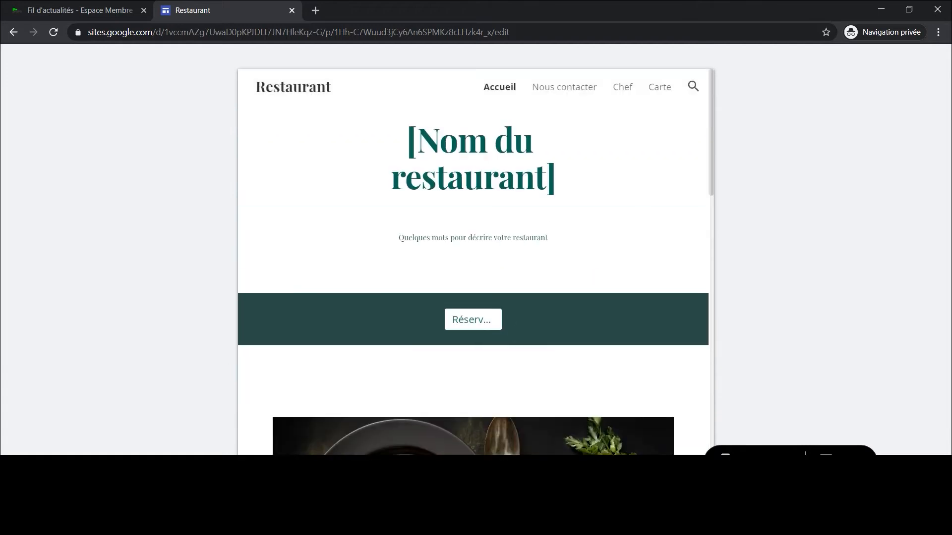
Step: Examine the home page and its navigation menu at phone width, and exit the preview from the large-screen view
{"action": "left_click", "coordinate": [725, 452]}
{"action": "left_click", "coordinate": [381, 87]}
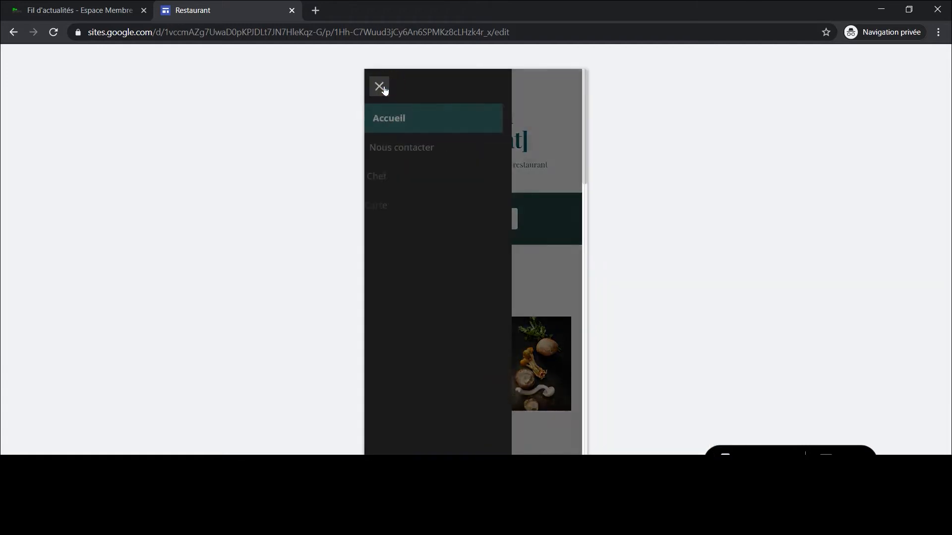
{"action": "left_click", "coordinate": [379, 87]}
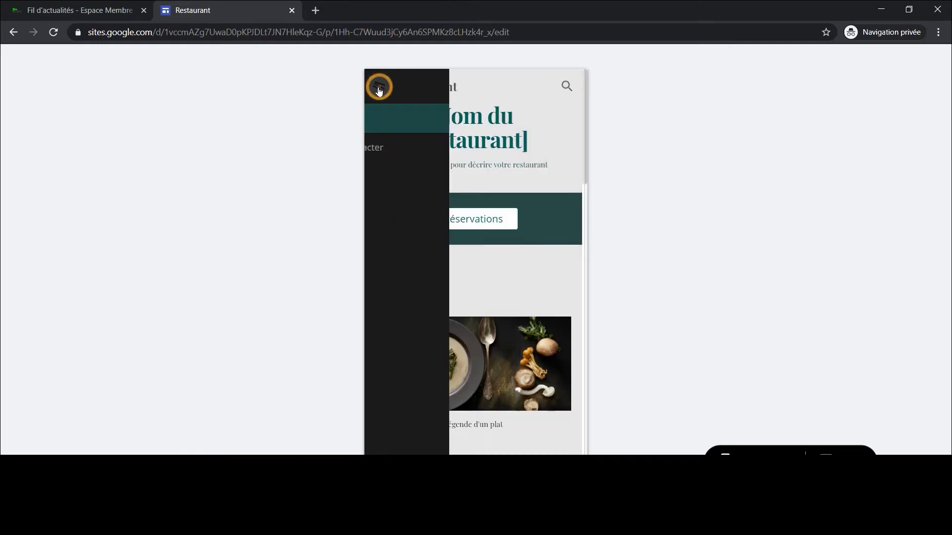
{"action": "scroll", "coordinate": [489, 218], "scroll_direction": "down", "scroll_amount": 1}
{"action": "scroll", "coordinate": [490, 219], "scroll_direction": "down", "scroll_amount": 10}
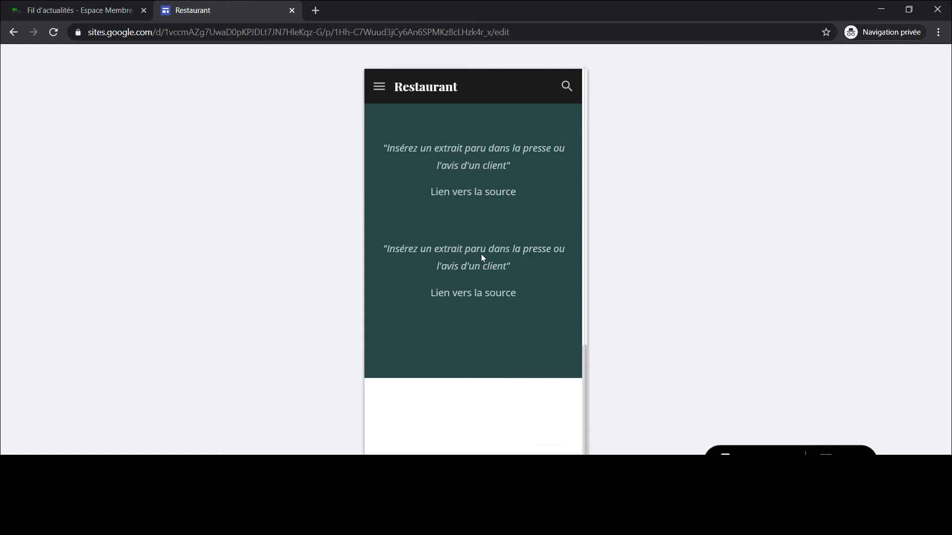
{"action": "scroll", "coordinate": [480, 254], "scroll_direction": "up", "scroll_amount": 10}
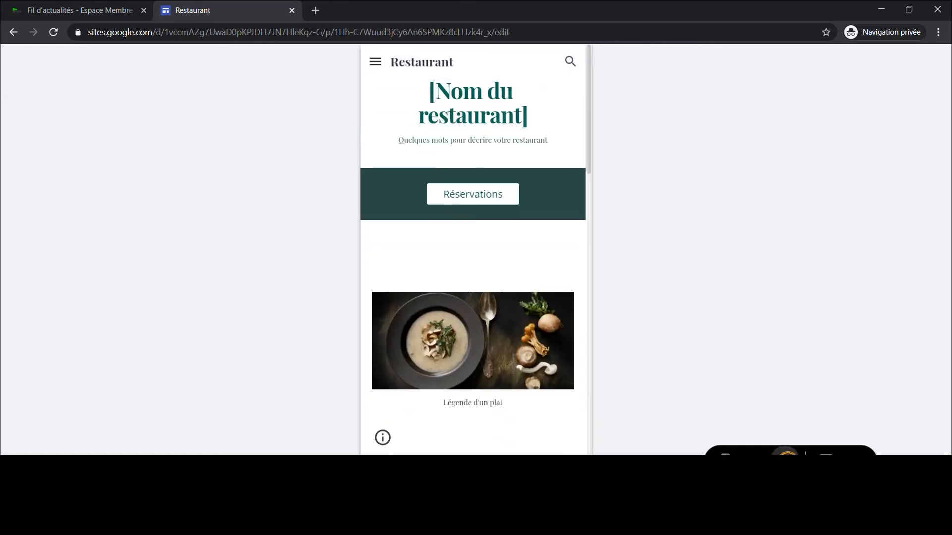
{"action": "left_click", "coordinate": [786, 454]}
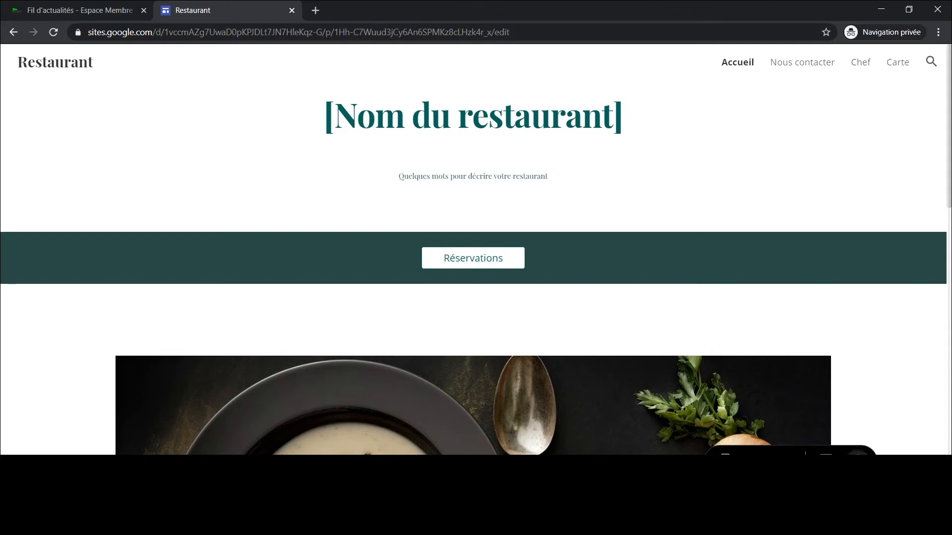
{"action": "left_click", "coordinate": [858, 452]}
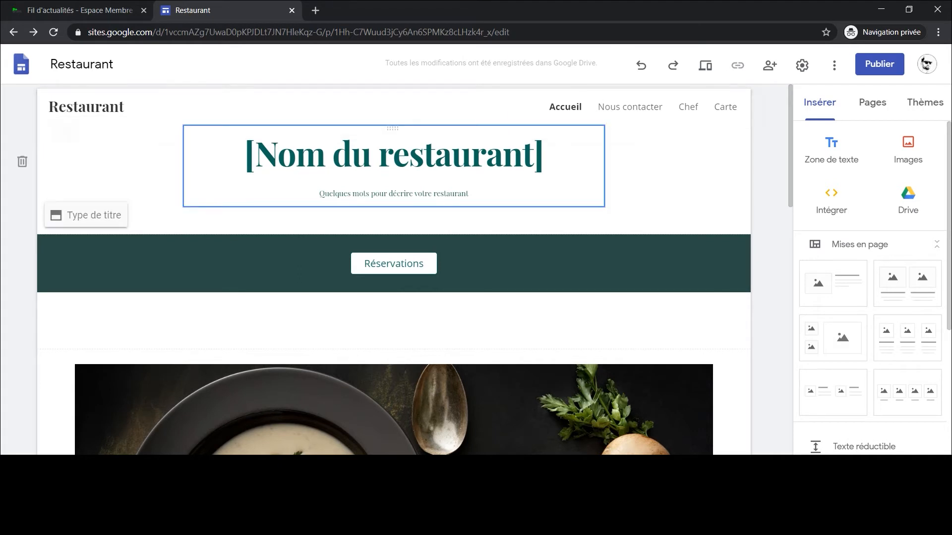
Step: Replace the words "Nom du restaurant" inside the heading's brackets with the site owner's domain name
{"action": "left_click", "coordinate": [296, 153]}
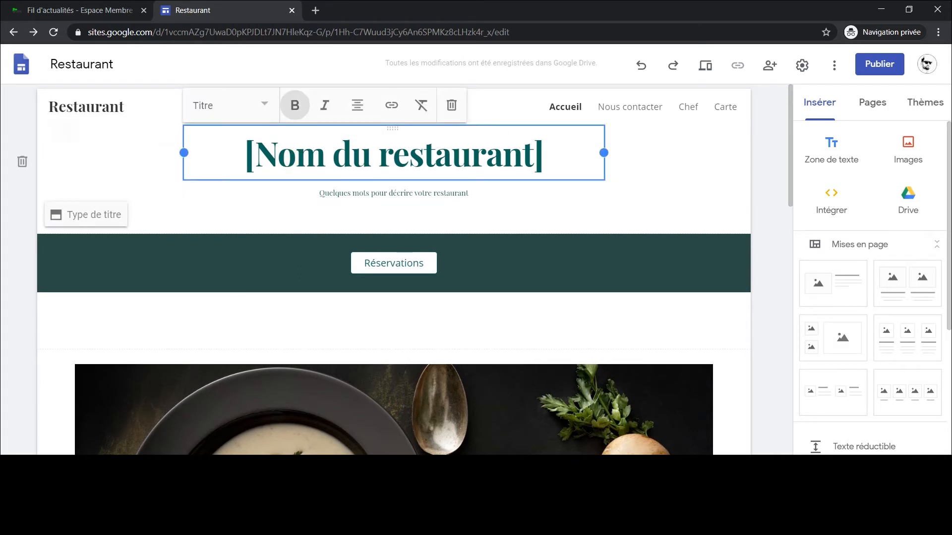
{"action": "left_click_drag", "start_coordinate": [260, 154], "coordinate": [534, 154]}
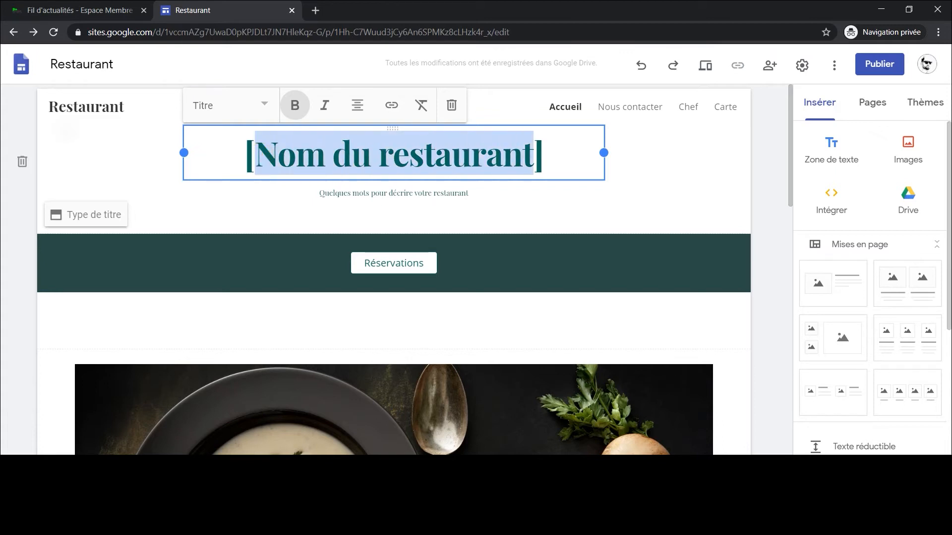
{"action": "type", "text": "michaelkihl.fr"}
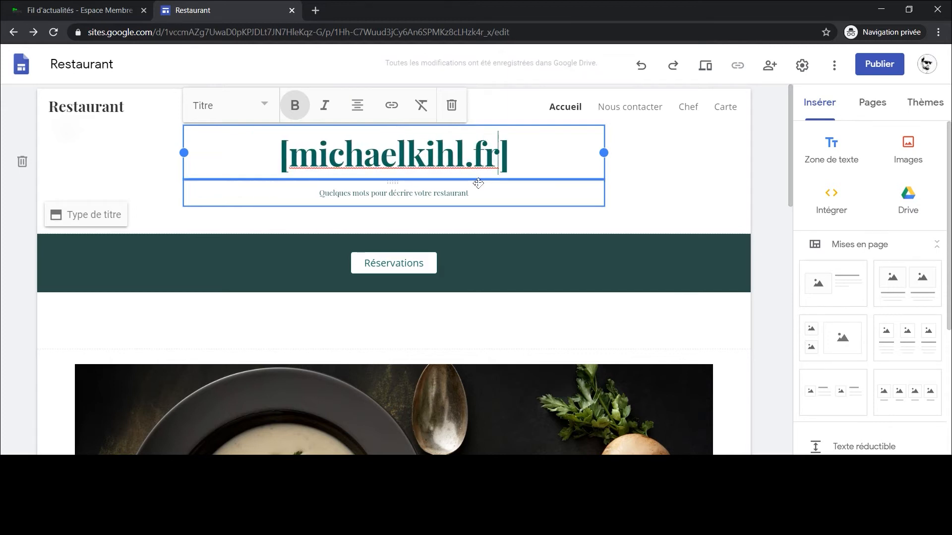
{"action": "scroll", "coordinate": [268, 223], "scroll_direction": "down", "scroll_amount": 1}
{"action": "scroll", "coordinate": [269, 223], "scroll_direction": "down", "scroll_amount": 2}
{"action": "left_click", "coordinate": [240, 144]}
{"action": "scroll", "coordinate": [141, 269], "scroll_direction": "up", "scroll_amount": 3}
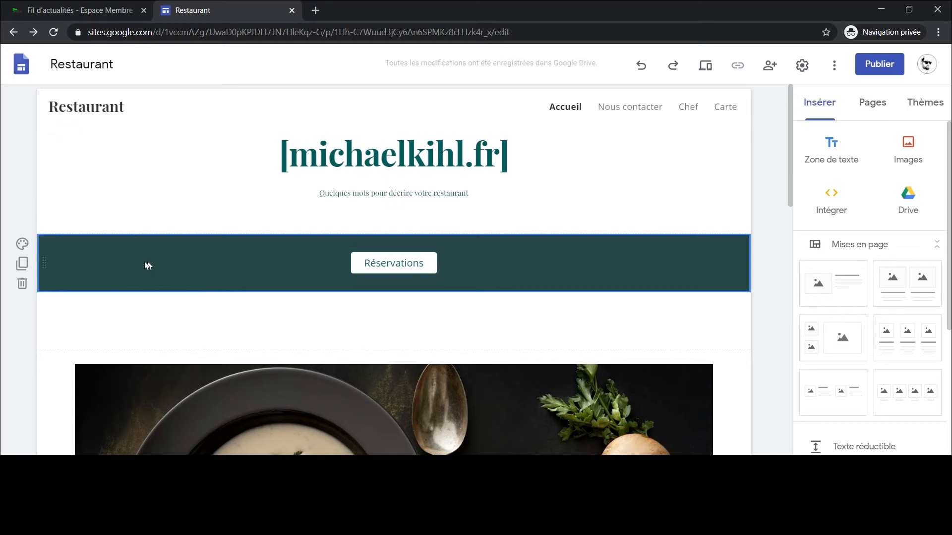
Step: Move the Réservations section below the empty section, and return it to its place directly under the header
{"action": "left_click_drag", "start_coordinate": [43, 258], "coordinate": [58, 356]}
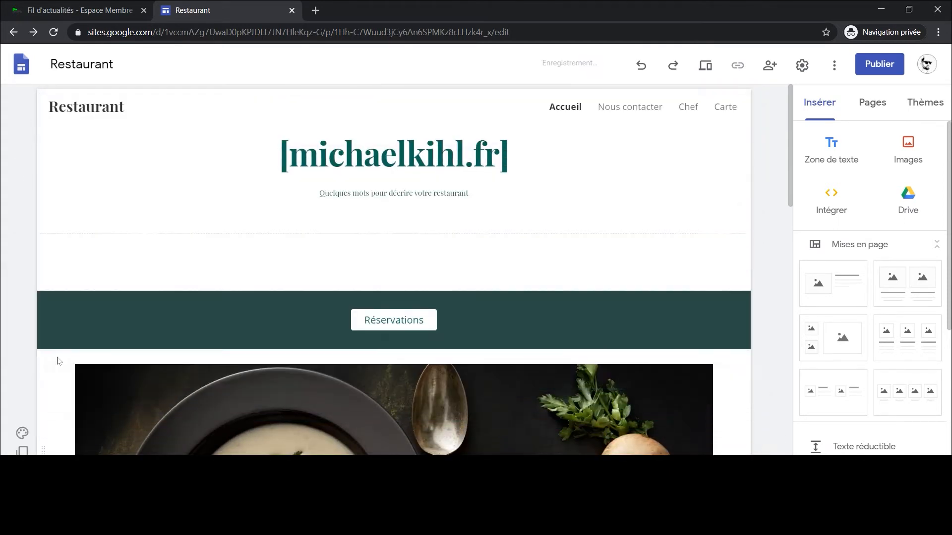
{"action": "left_click_drag", "start_coordinate": [43, 321], "coordinate": [57, 247]}
{"action": "scroll", "coordinate": [257, 229], "scroll_direction": "down", "scroll_amount": 1}
{"action": "scroll", "coordinate": [257, 229], "scroll_direction": "up", "scroll_amount": 1}
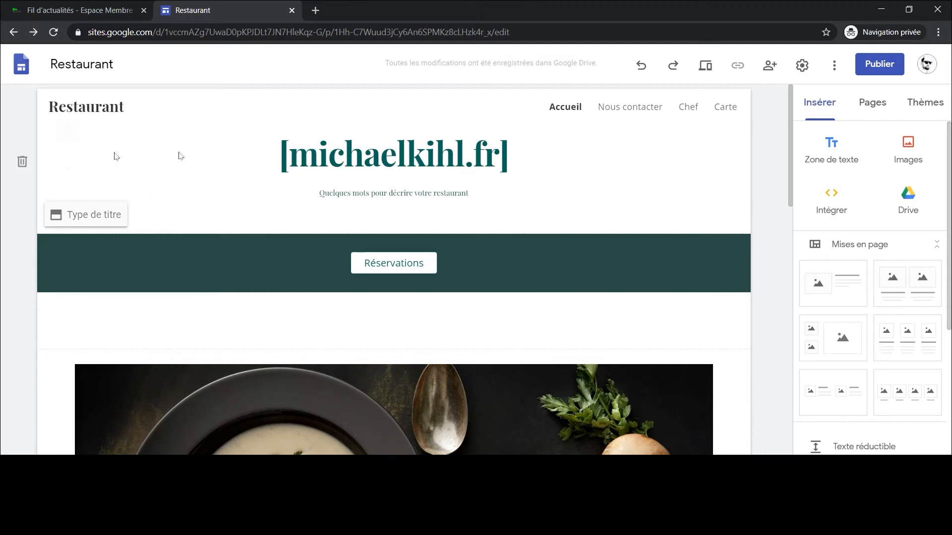
Step: Move the Réservations button from the centre of its section to the right half
{"action": "left_click", "coordinate": [669, 167]}
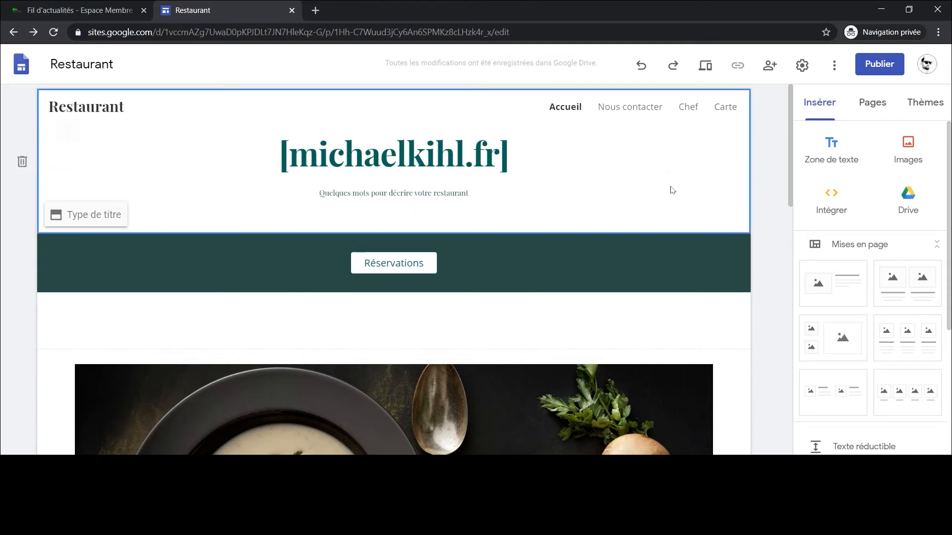
{"action": "scroll", "coordinate": [240, 200], "scroll_direction": "down", "scroll_amount": 1}
{"action": "left_click", "coordinate": [400, 200]}
{"action": "left_click_drag", "start_coordinate": [381, 204], "coordinate": [585, 199]}
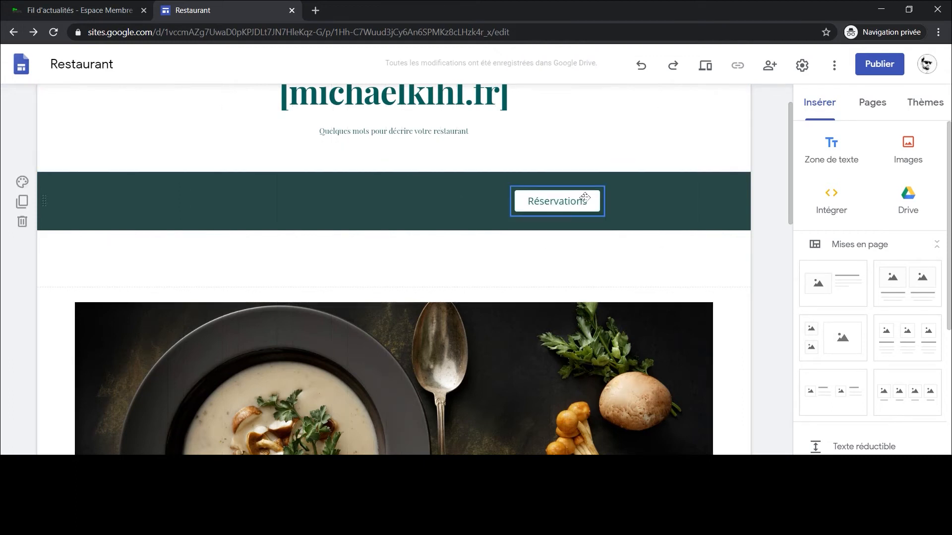
Step: Set the background of the Réservations section to Mise en valeur 1
{"action": "left_click", "coordinate": [23, 184]}
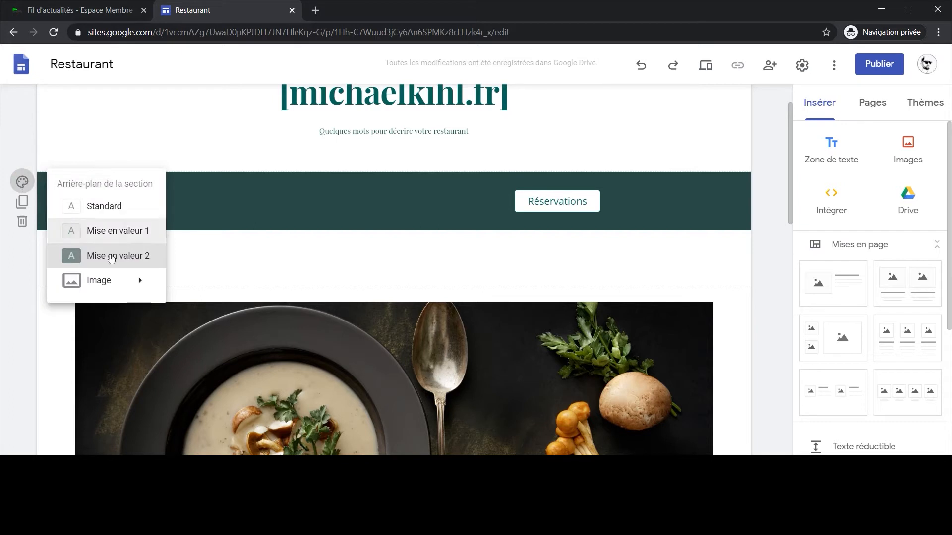
{"action": "left_click", "coordinate": [124, 257]}
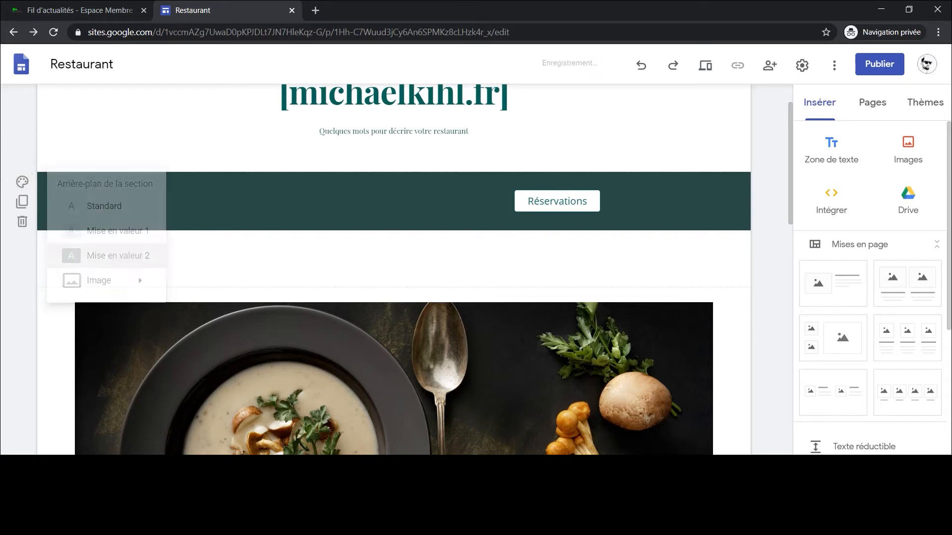
{"action": "left_click", "coordinate": [23, 183]}
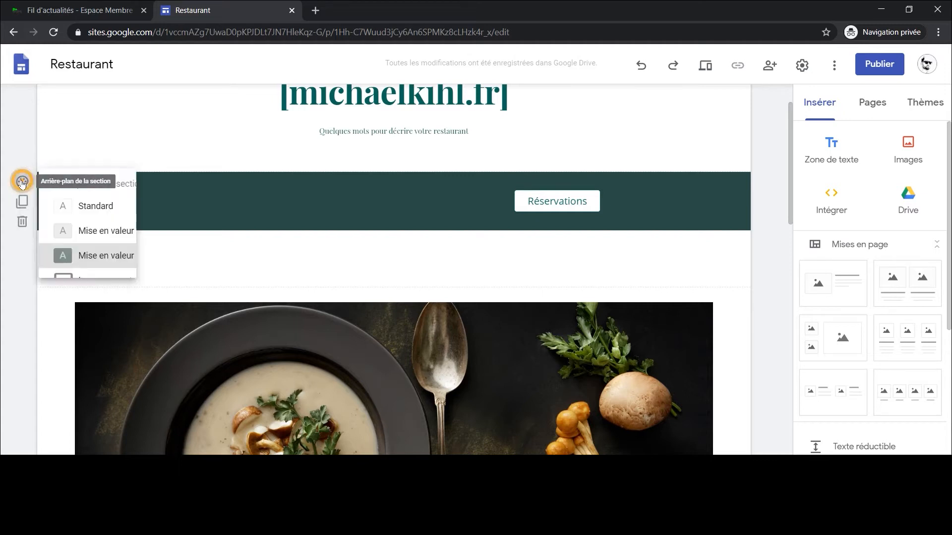
{"action": "left_click", "coordinate": [113, 233]}
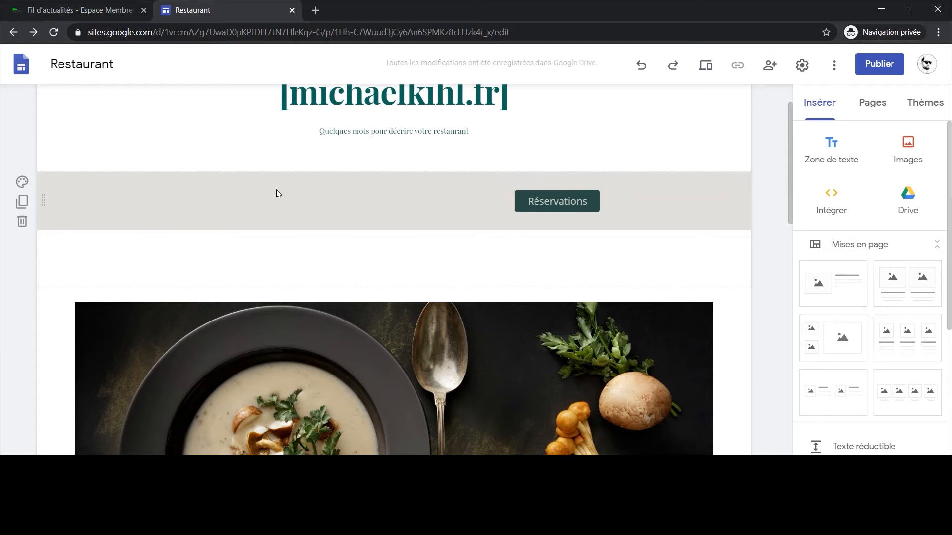
Step: Change the style of the Réservations button to Contours
{"action": "left_click", "coordinate": [496, 207]}
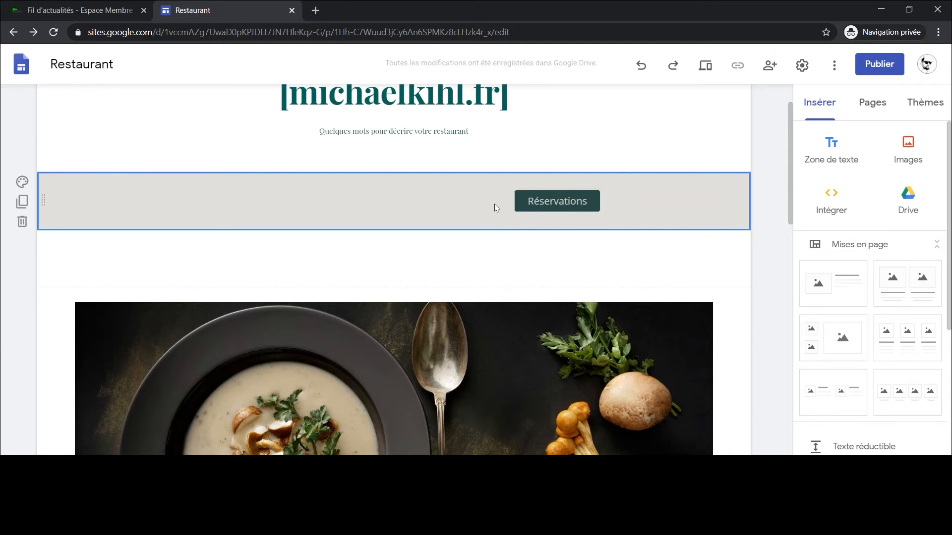
{"action": "left_click", "coordinate": [571, 203]}
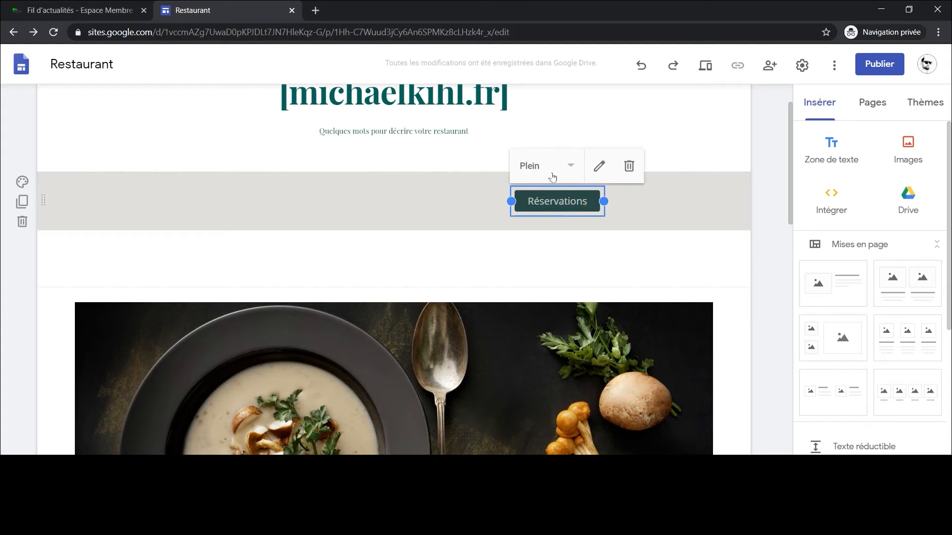
{"action": "left_click", "coordinate": [571, 169]}
{"action": "left_click", "coordinate": [539, 189]}
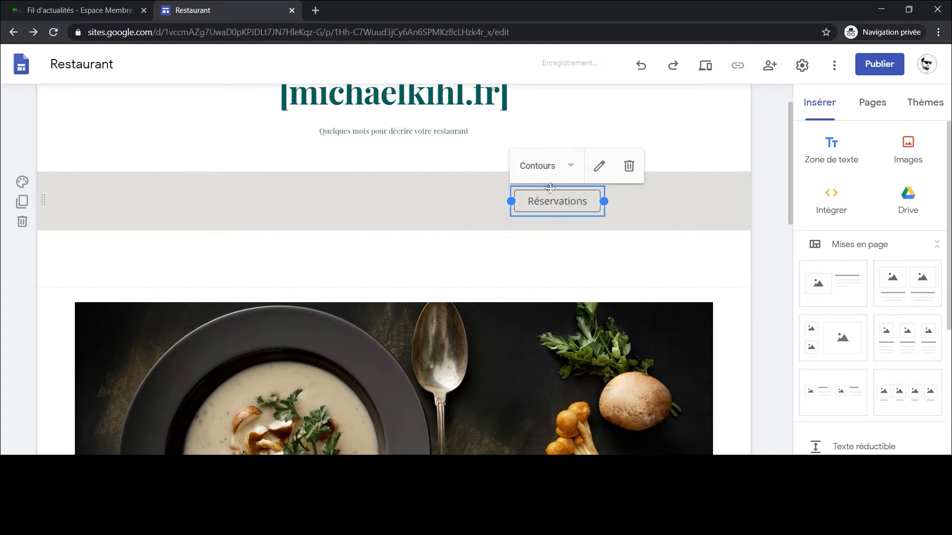
Step: Change the style of the Réservations button to Texte
{"action": "left_click", "coordinate": [571, 166]}
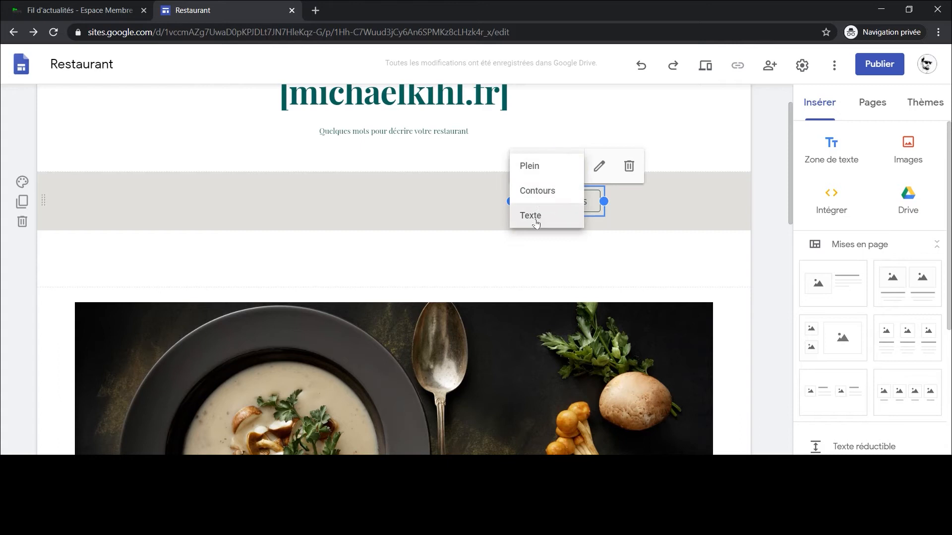
{"action": "left_click", "coordinate": [542, 219]}
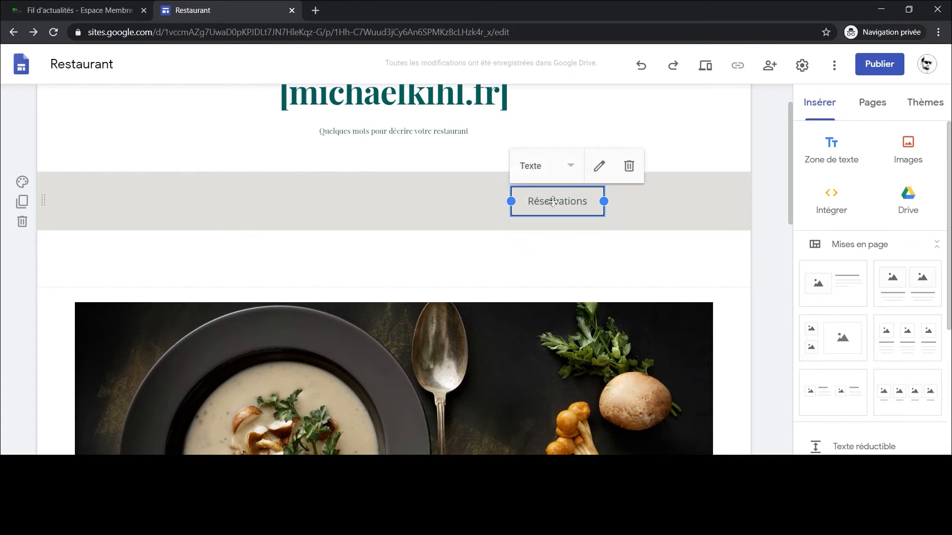
{"action": "left_click", "coordinate": [598, 173]}
{"action": "double_click", "coordinate": [403, 251]}
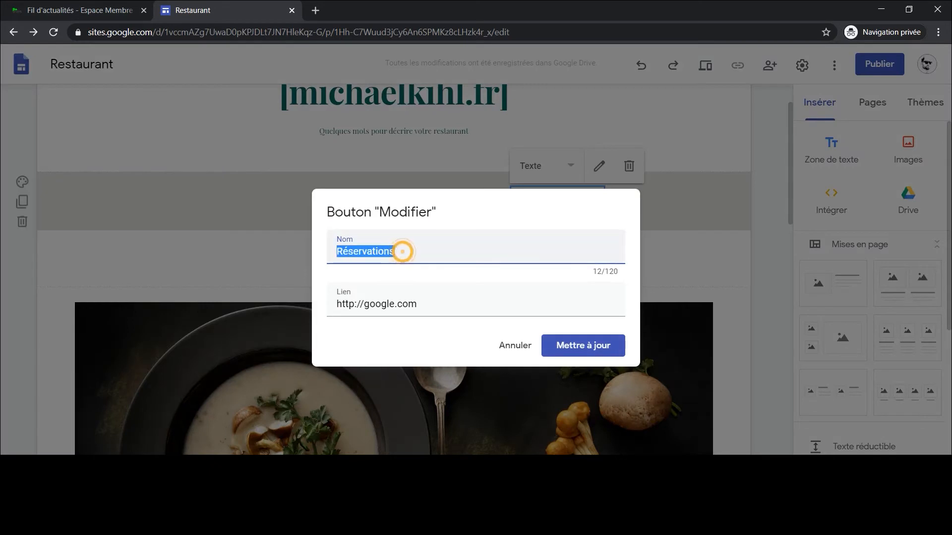
{"action": "type", "text": "Bouton"}
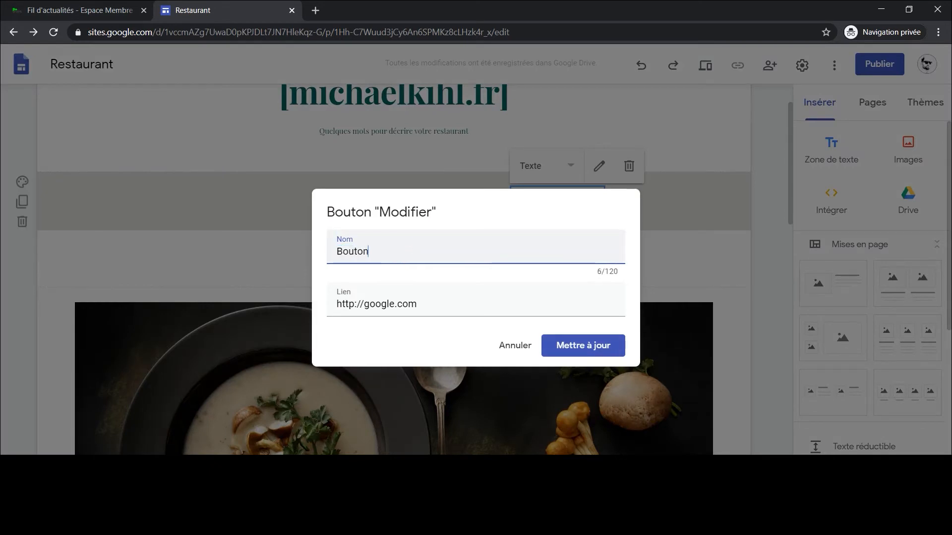
{"action": "key", "text": "Tab"}
{"action": "left_click_drag", "start_coordinate": [446, 304], "coordinate": [335, 304]}
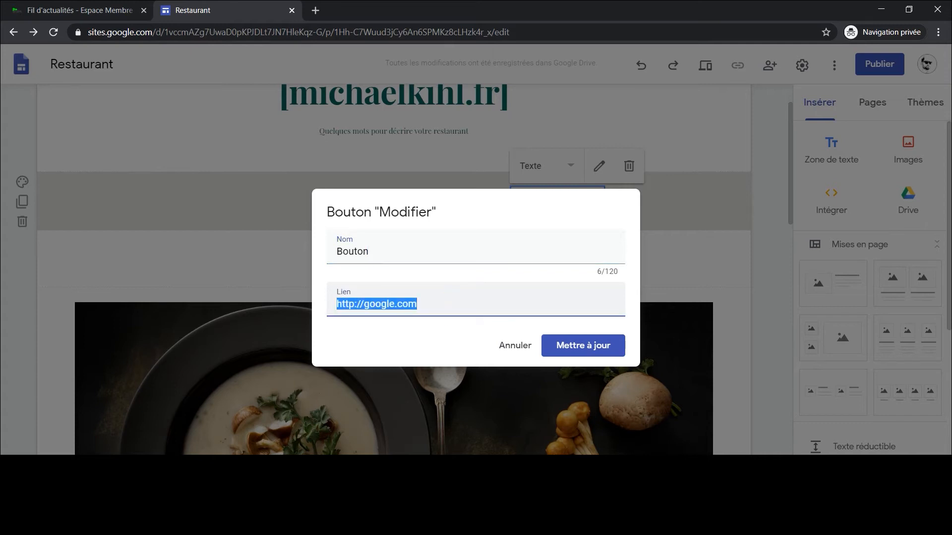
{"action": "type", "text": "www.michaelkihl.fr"}
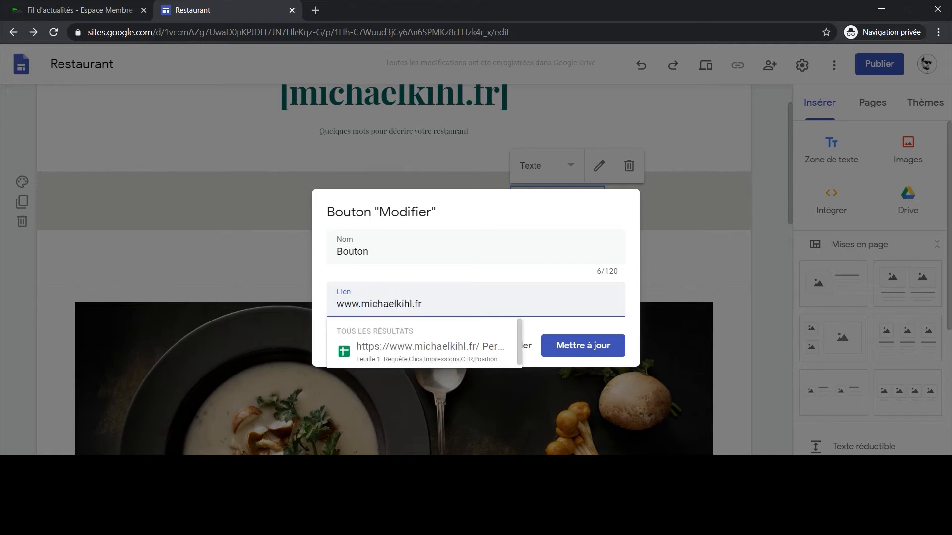
{"action": "left_click", "coordinate": [559, 347]}
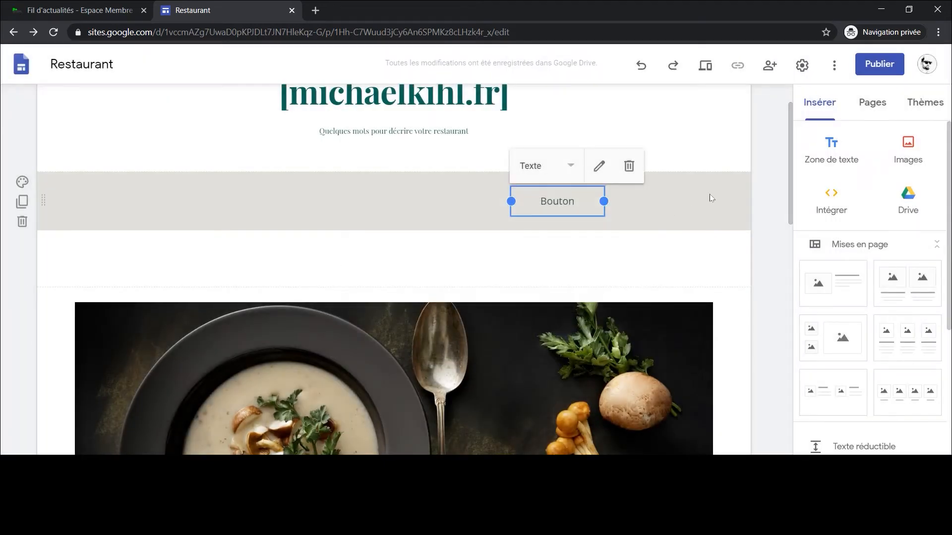
Step: Preview the site, test the link of Bouton, and return to the editor
{"action": "left_click", "coordinate": [707, 70]}
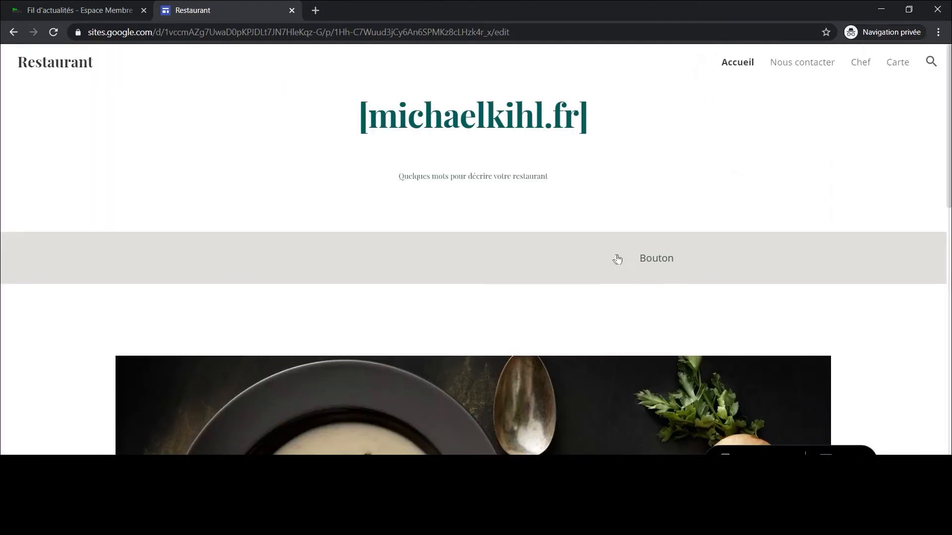
{"action": "left_click", "coordinate": [657, 259]}
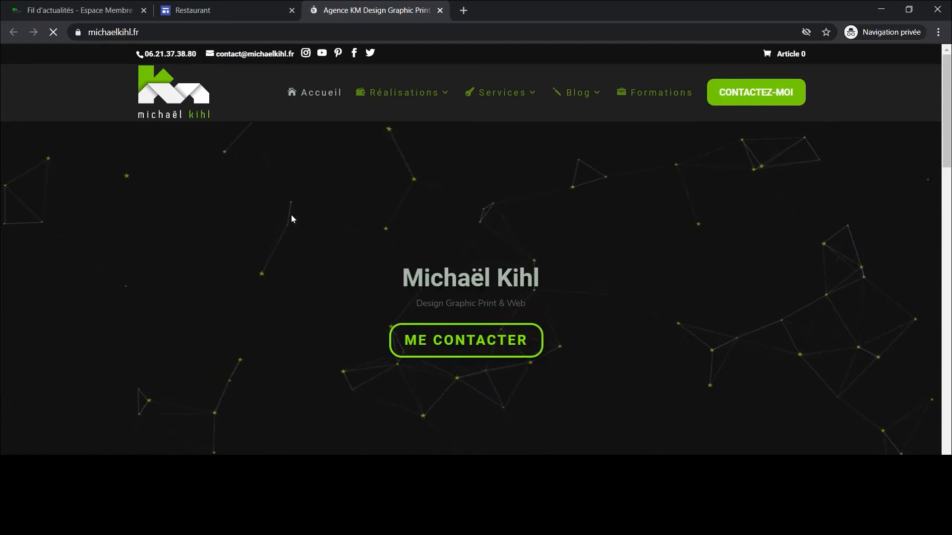
{"action": "left_click", "coordinate": [439, 10]}
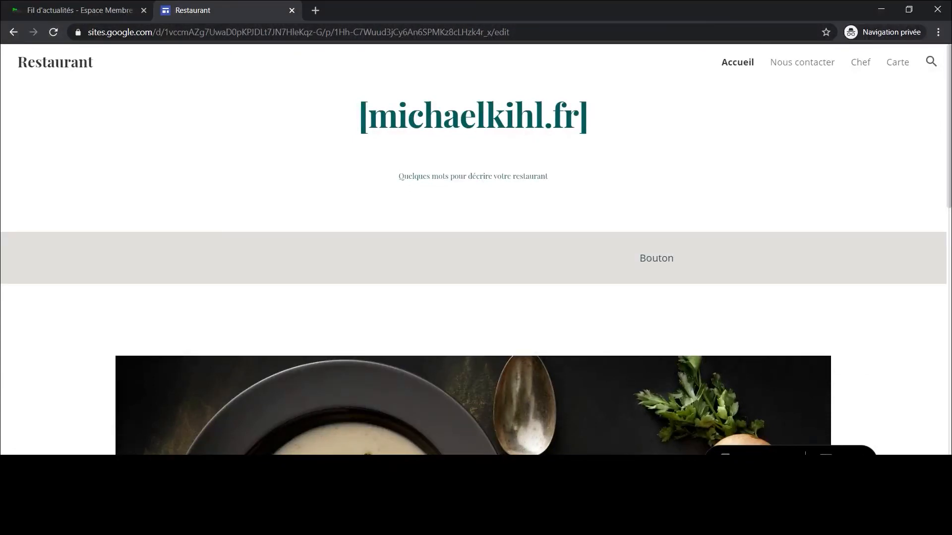
{"action": "left_click", "coordinate": [855, 461]}
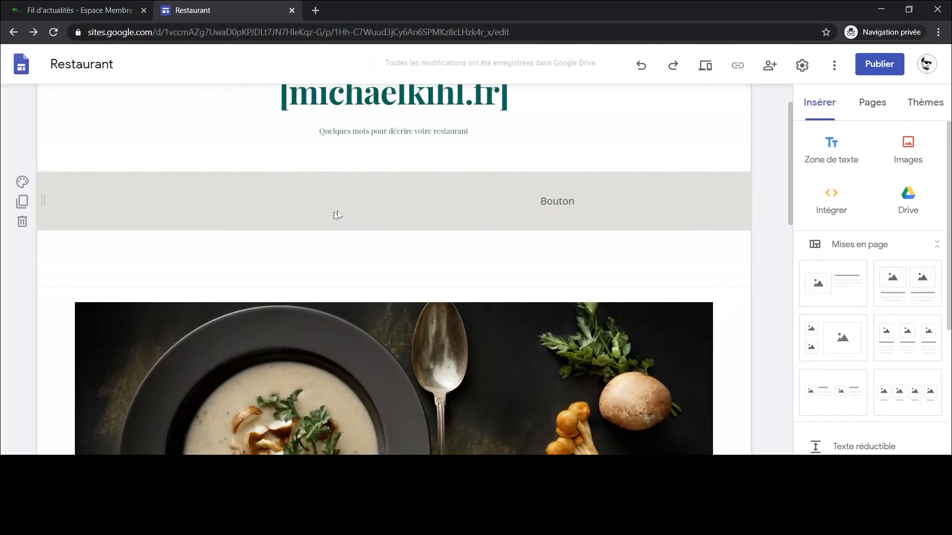
Step: Insert the round black-and-white portrait logo from the recent Google Drive images into the page
{"action": "scroll", "coordinate": [337, 214], "scroll_direction": "down", "scroll_amount": 4}
{"action": "left_click", "coordinate": [197, 247]}
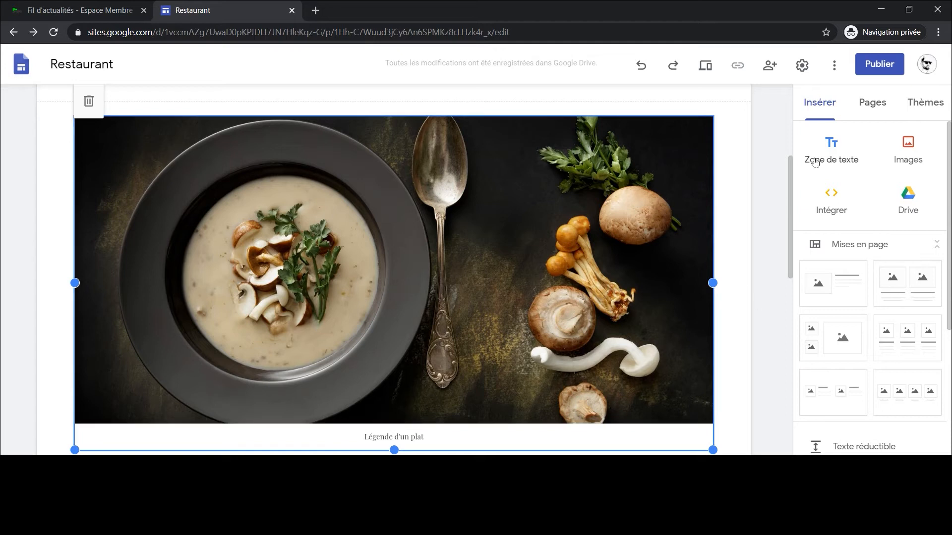
{"action": "left_click", "coordinate": [908, 154]}
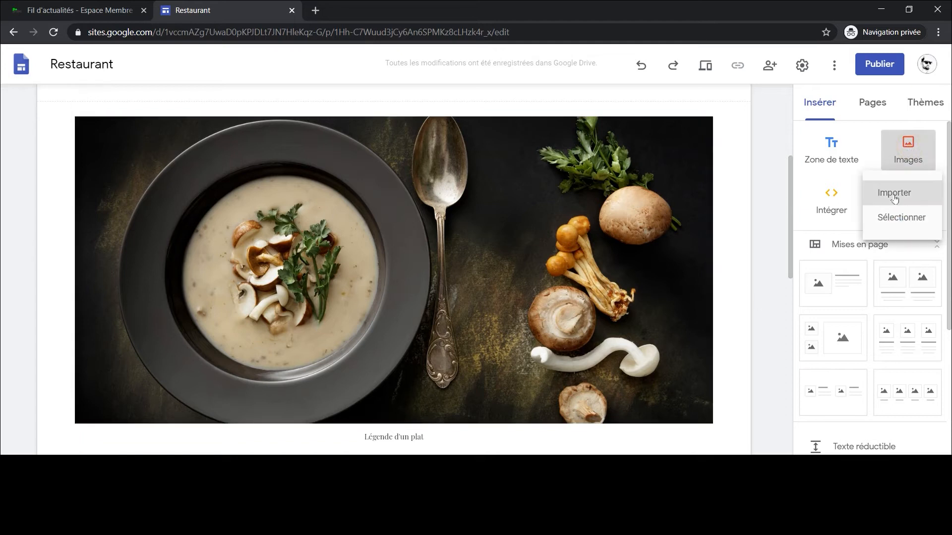
{"action": "left_click", "coordinate": [901, 218]}
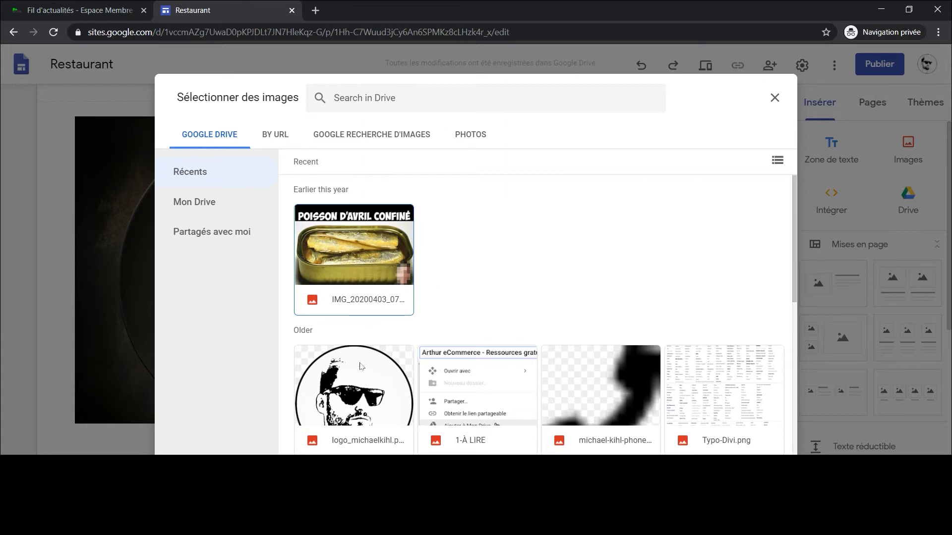
{"action": "left_click", "coordinate": [353, 381]}
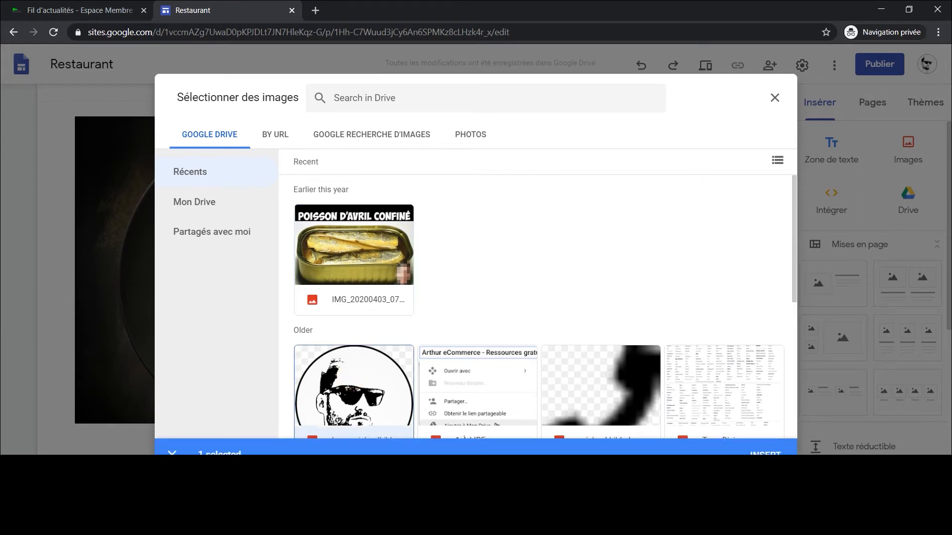
{"action": "left_click", "coordinate": [766, 452]}
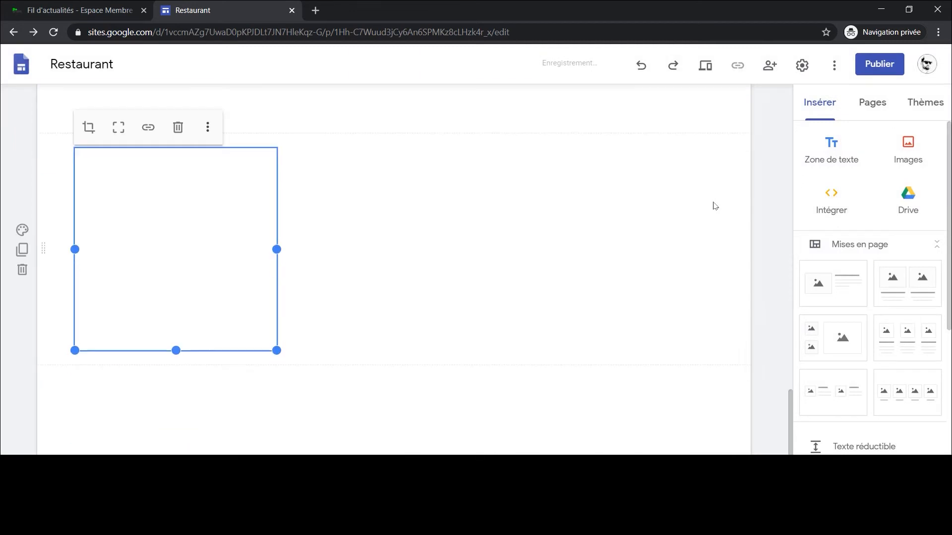
Step: Move the portrait logo's section directly below the dish photo section
{"action": "scroll", "coordinate": [320, 258], "scroll_direction": "up", "scroll_amount": 2}
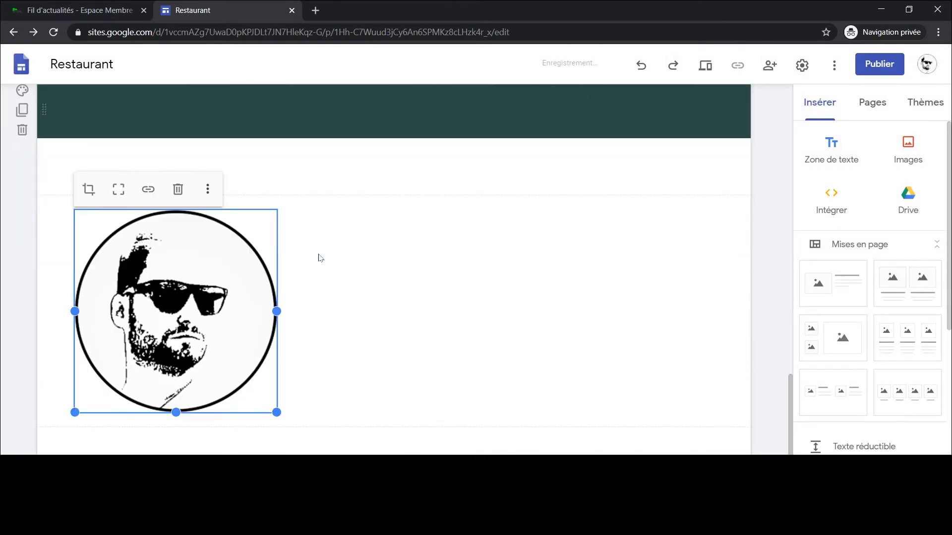
{"action": "scroll", "coordinate": [347, 308], "scroll_direction": "down", "scroll_amount": 1}
{"action": "scroll", "coordinate": [240, 312], "scroll_direction": "up", "scroll_amount": 2}
{"action": "left_click_drag", "start_coordinate": [44, 434], "coordinate": [208, 310]}
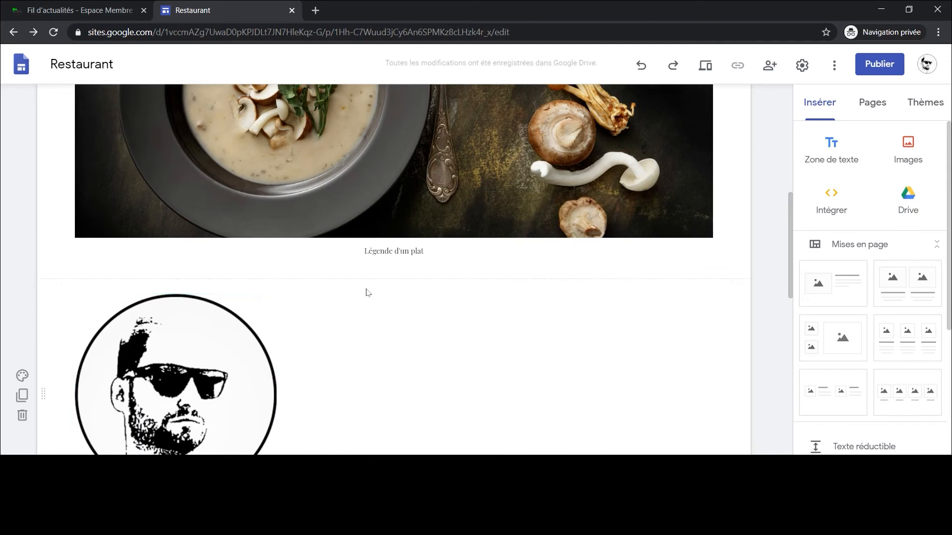
Step: Add a text box reading "Bonjour je suis webdesigner" above the restaurant introduction section
{"action": "scroll", "coordinate": [478, 273], "scroll_direction": "down", "scroll_amount": 3}
{"action": "left_click", "coordinate": [478, 273]}
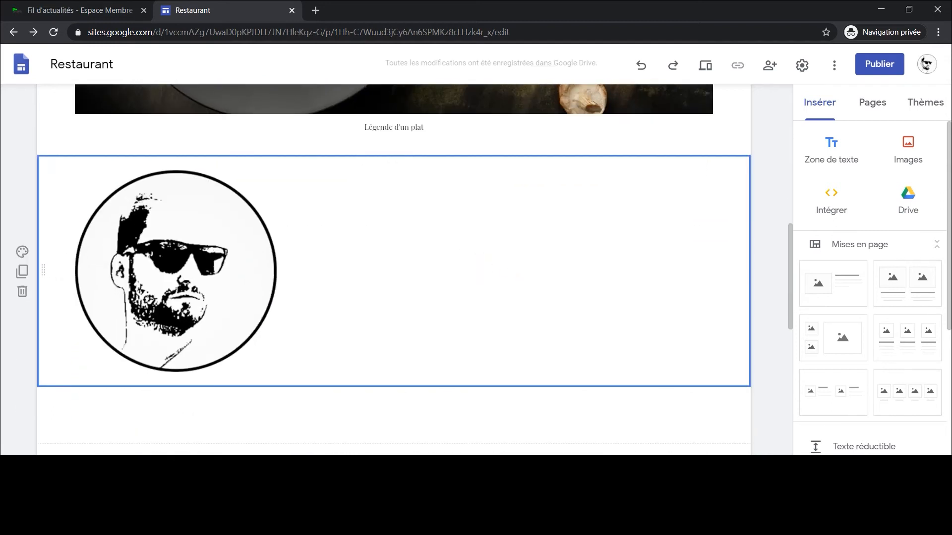
{"action": "left_click", "coordinate": [827, 112]}
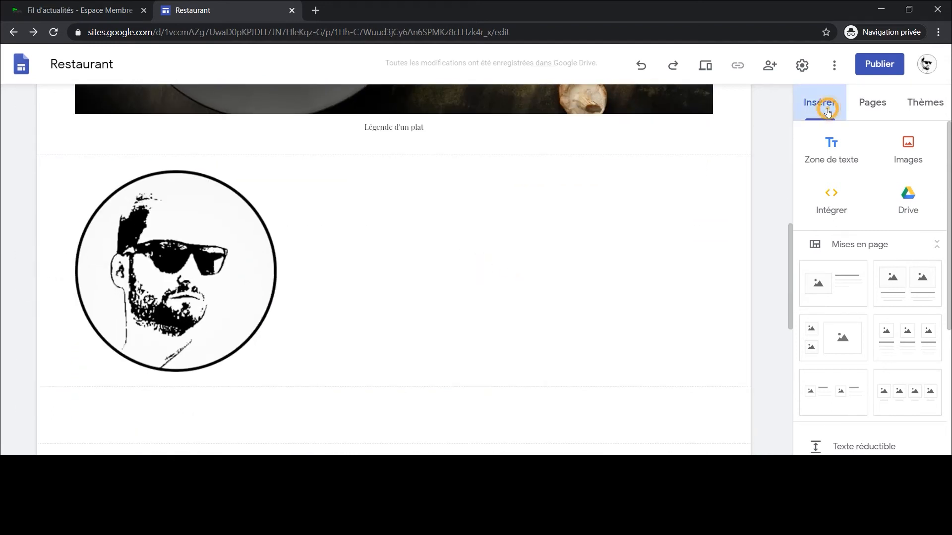
{"action": "left_click", "coordinate": [832, 153]}
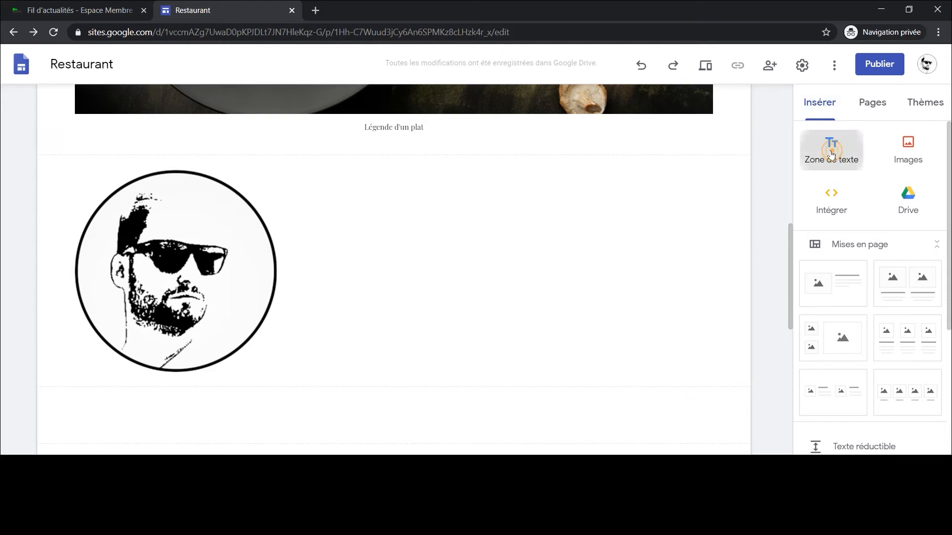
{"action": "left_click", "coordinate": [170, 282]}
{"action": "type", "text": "Bonj"}
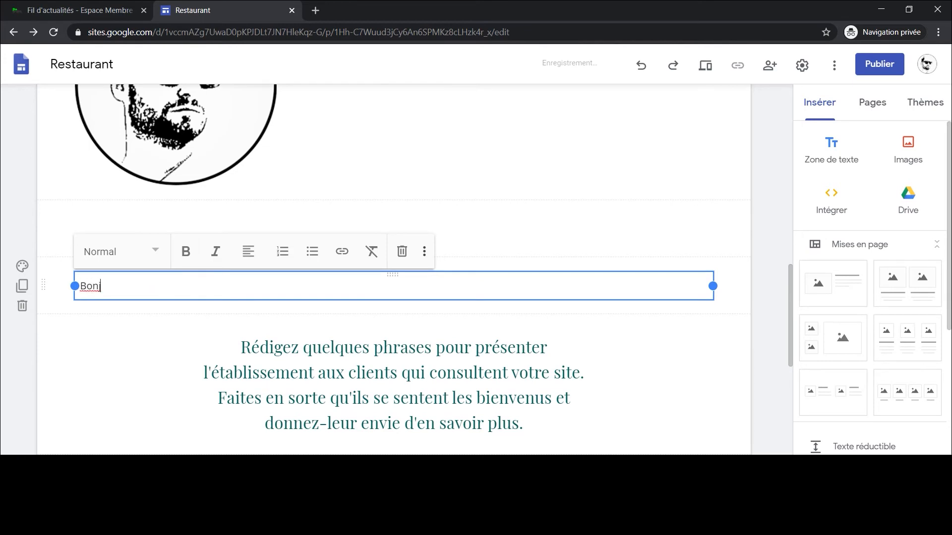
{"action": "type", "text": "our je suis webdesiger"}
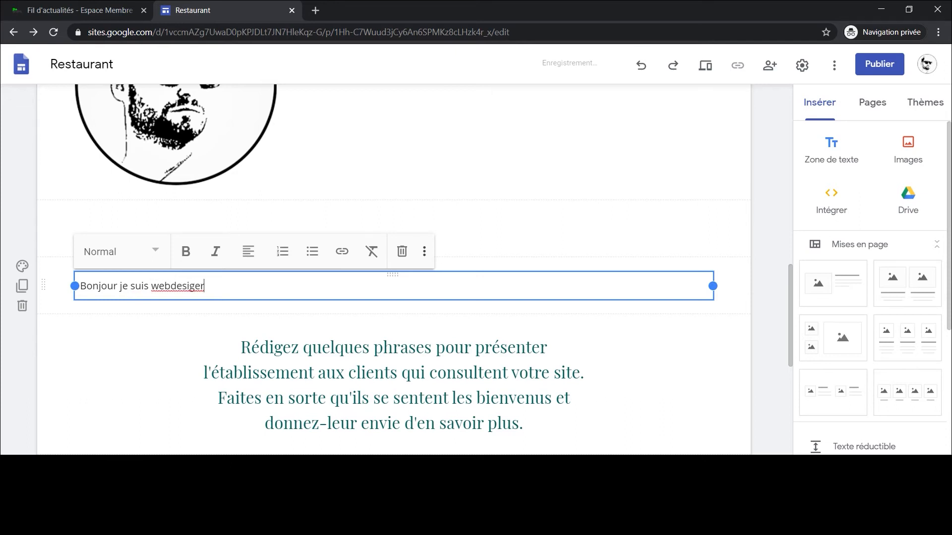
{"action": "left_click", "coordinate": [195, 286]}
{"action": "type", "text": "n"}
Step: Make the word "webdesigner" bold and "Bonjour" italic in the new text box
{"action": "double_click", "coordinate": [223, 286]}
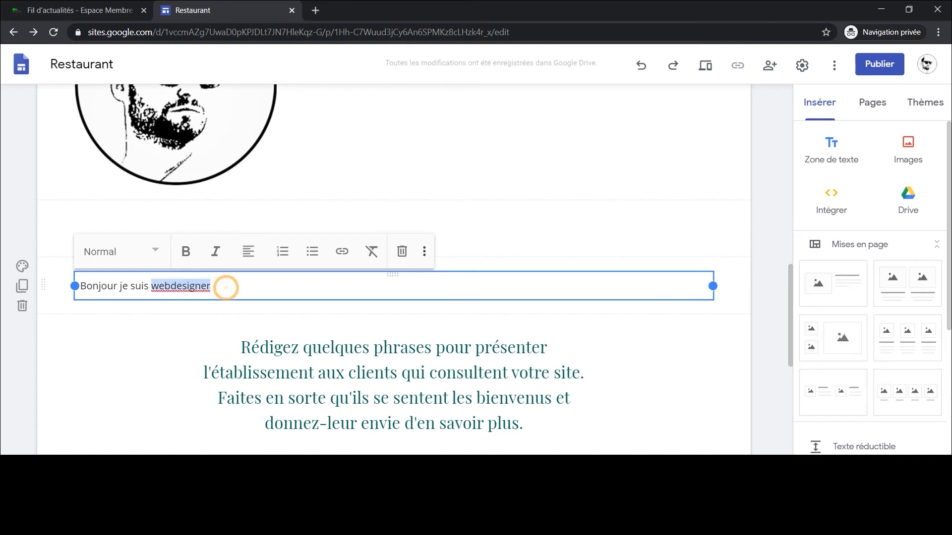
{"action": "left_click", "coordinate": [186, 252]}
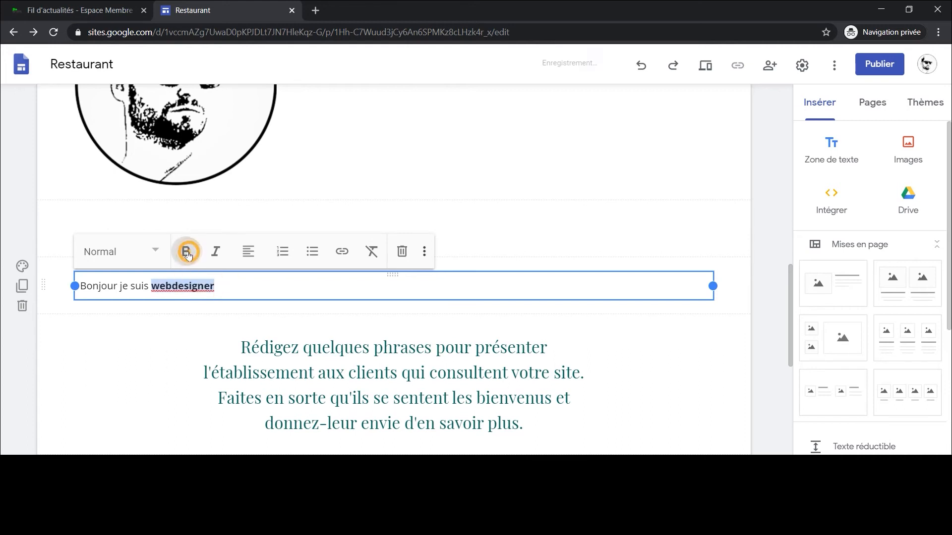
{"action": "left_click_drag", "start_coordinate": [117, 287], "coordinate": [79, 287]}
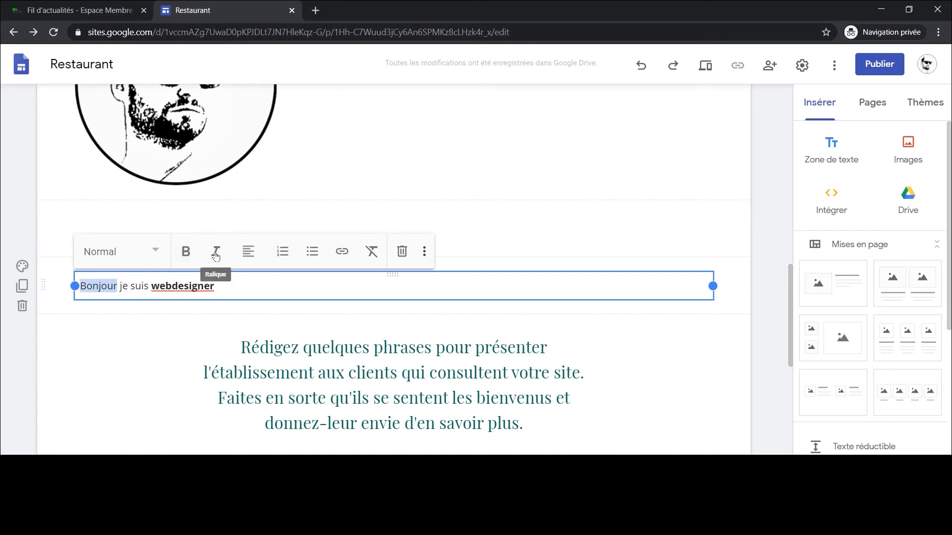
{"action": "left_click", "coordinate": [216, 253]}
{"action": "left_click", "coordinate": [386, 285]}
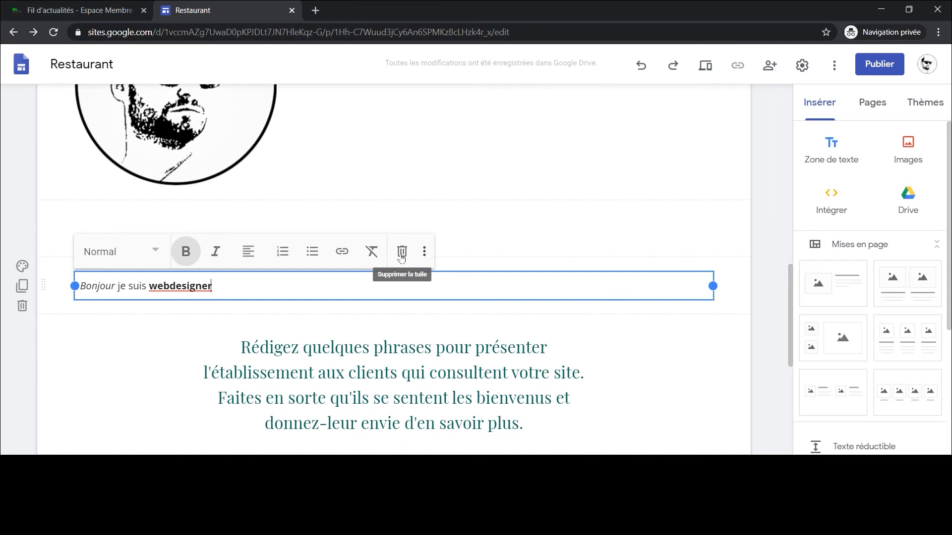
{"action": "left_click", "coordinate": [157, 253]}
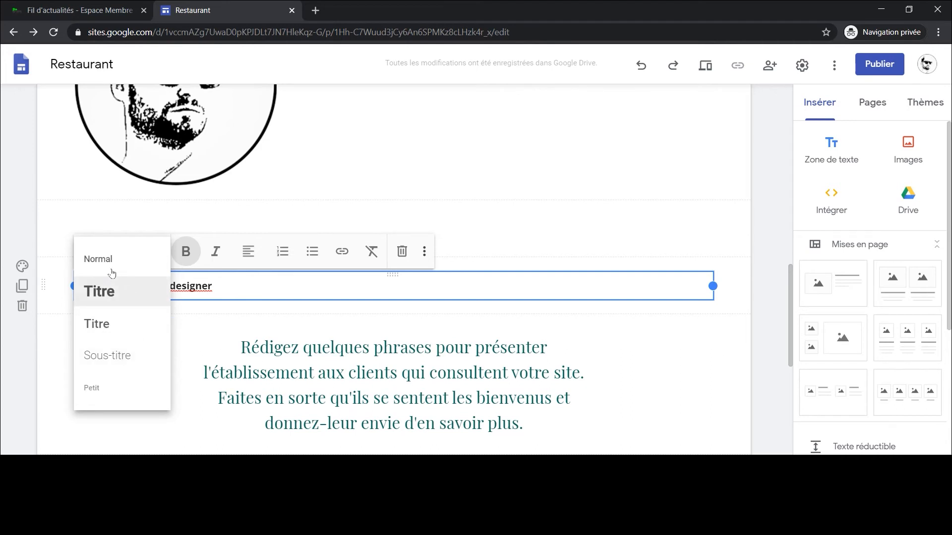
{"action": "left_click", "coordinate": [228, 286]}
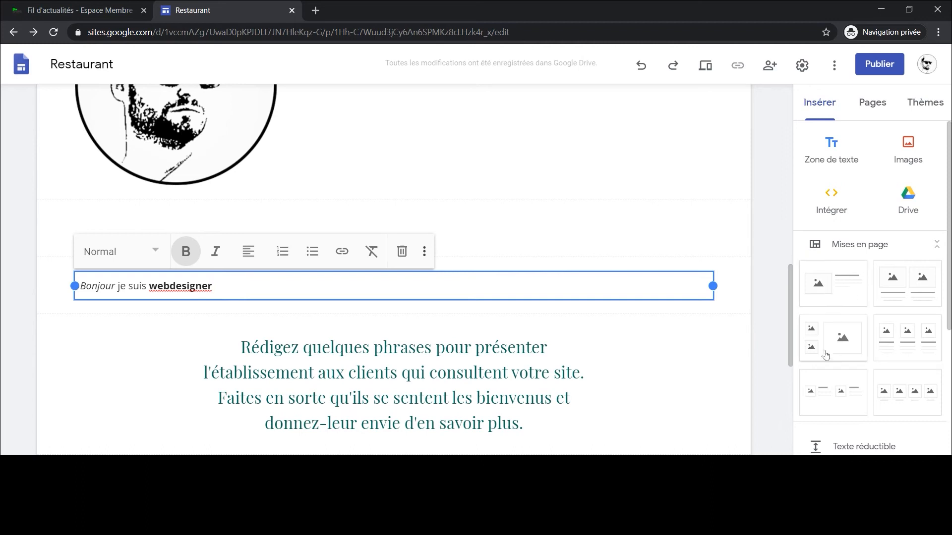
Step: Insert the layout with one image beside a heading and text, and move it between the dish photo and portrait logo sections
{"action": "left_click", "coordinate": [833, 289]}
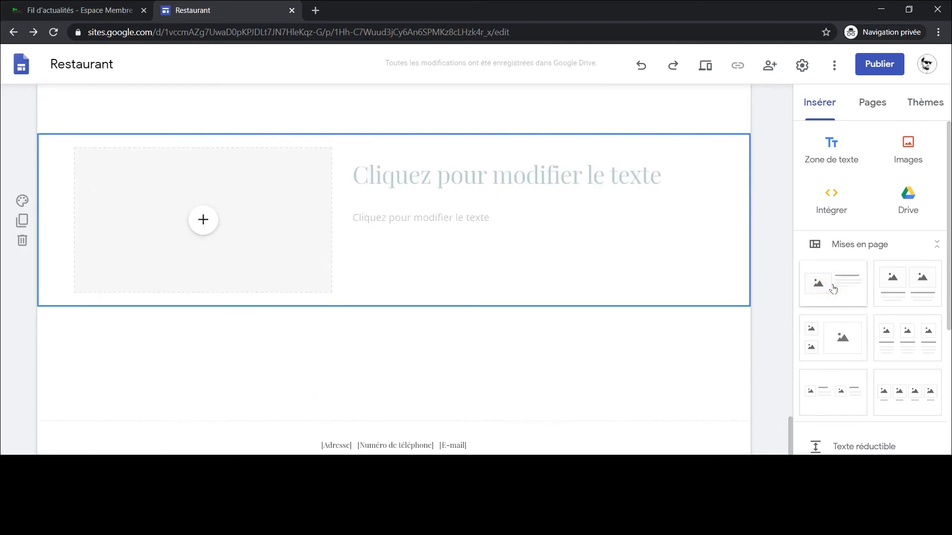
{"action": "scroll", "coordinate": [313, 258], "scroll_direction": "up", "scroll_amount": 4}
{"action": "scroll", "coordinate": [314, 263], "scroll_direction": "down", "scroll_amount": 4}
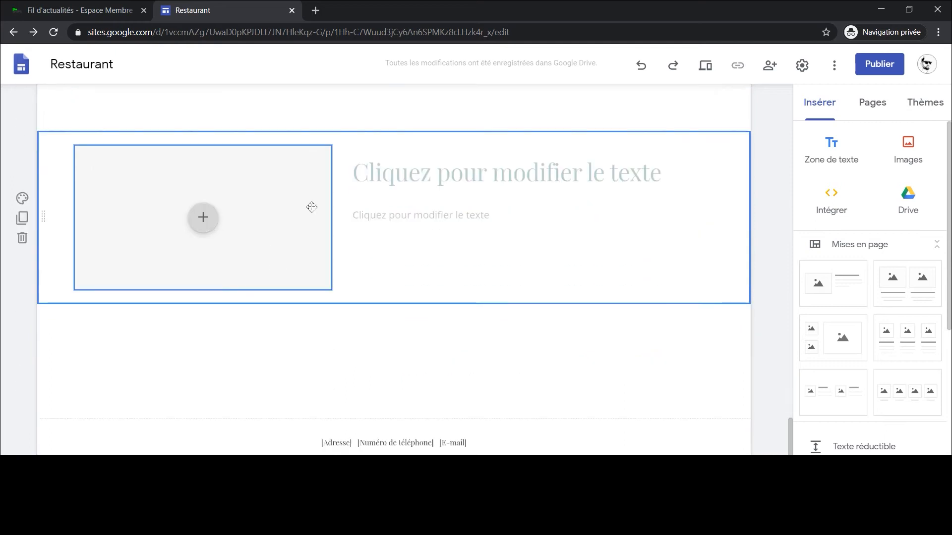
{"action": "scroll", "coordinate": [232, 334], "scroll_direction": "up", "scroll_amount": 5}
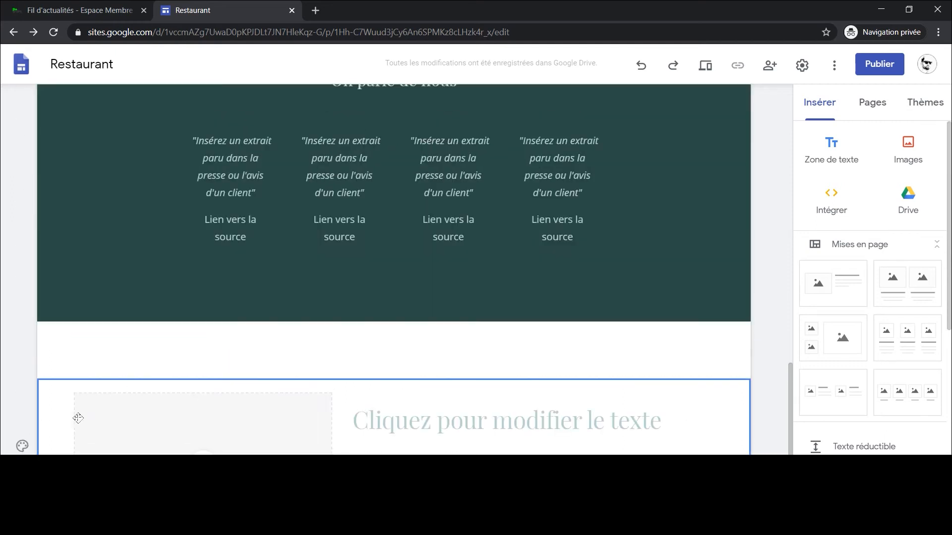
{"action": "left_click_drag", "start_coordinate": [53, 450], "coordinate": [232, 157]}
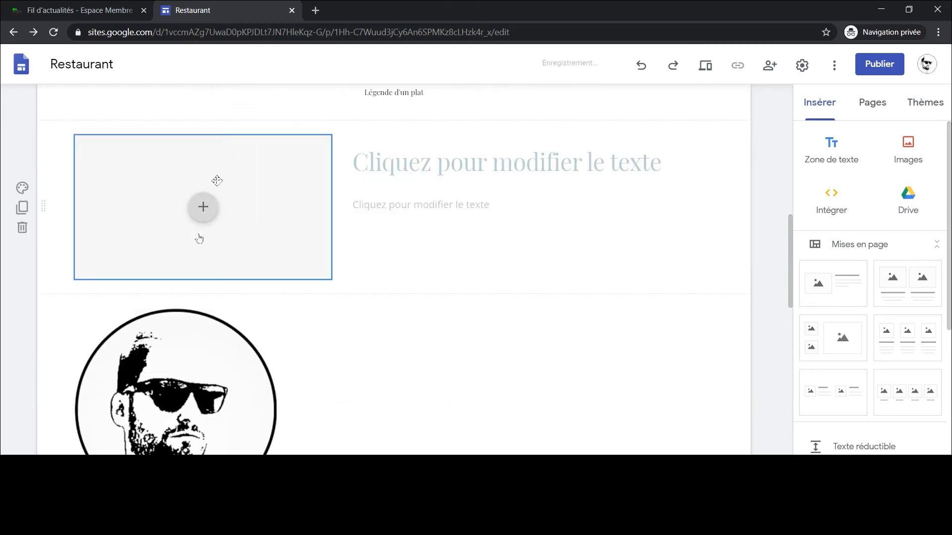
Step: Move the portrait logo into the empty image placeholder of the new layout
{"action": "left_click_drag", "start_coordinate": [187, 409], "coordinate": [201, 202]}
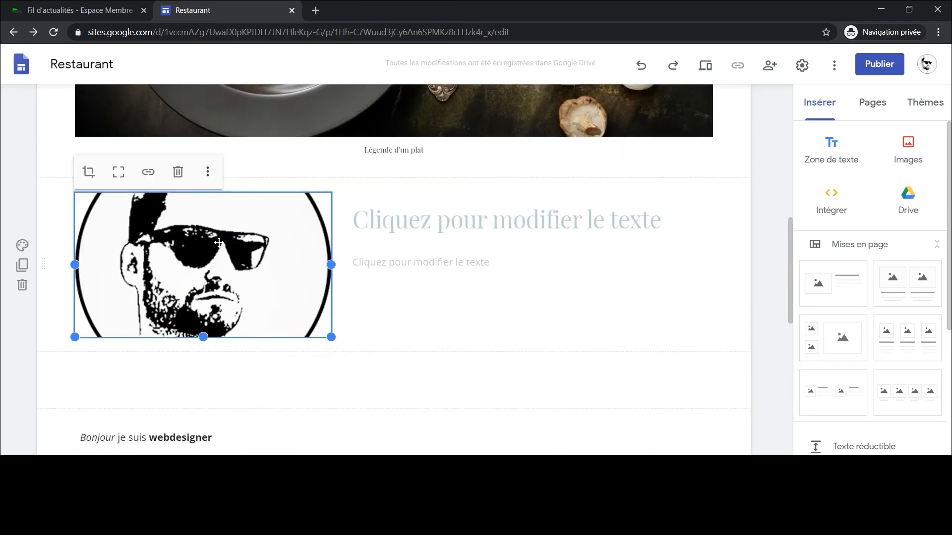
Step: Move the "Bonjour je suis webdesigner" section directly beneath the portrait layout, above the empty section
{"action": "left_click", "coordinate": [157, 428]}
{"action": "scroll", "coordinate": [156, 429], "scroll_direction": "down", "scroll_amount": 1}
{"action": "double_click", "coordinate": [155, 381]}
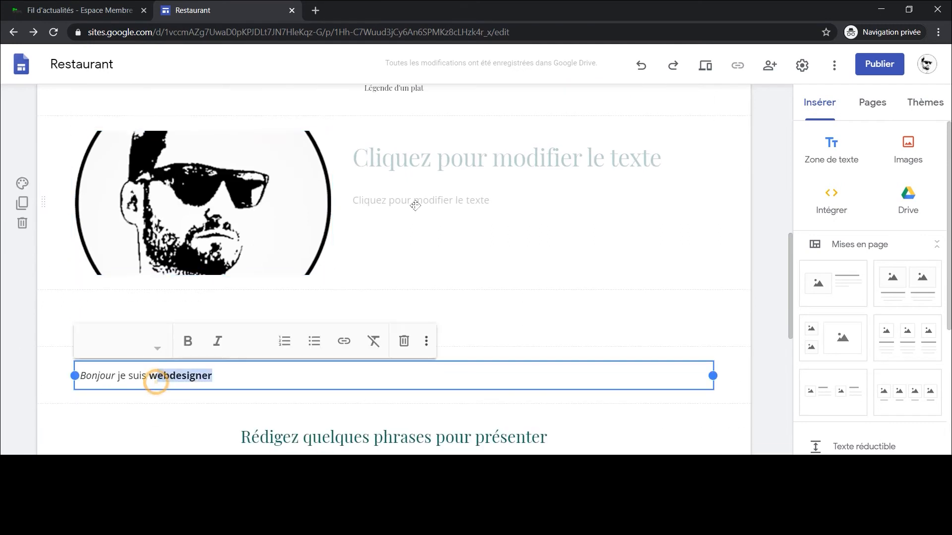
{"action": "left_click", "coordinate": [411, 208]}
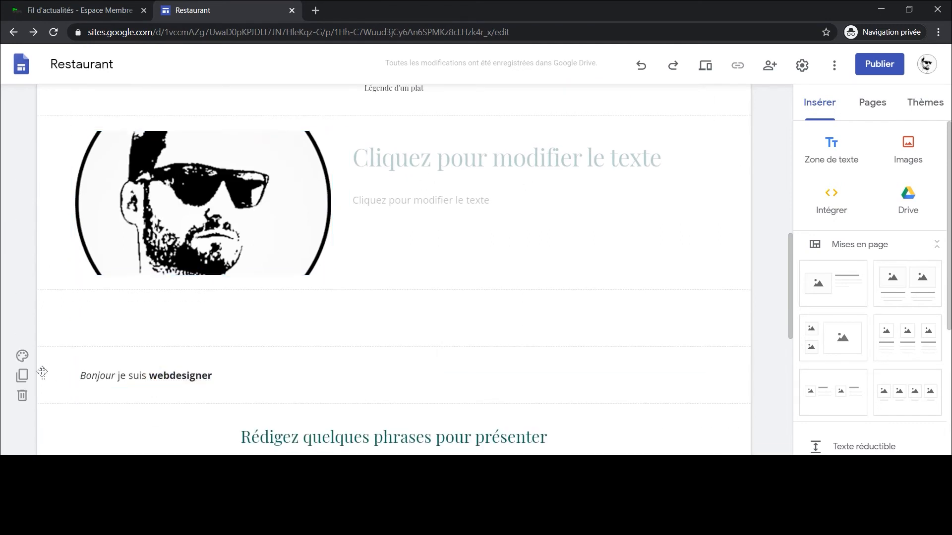
{"action": "left_click", "coordinate": [45, 375]}
{"action": "left_click_drag", "start_coordinate": [45, 376], "coordinate": [501, 209]}
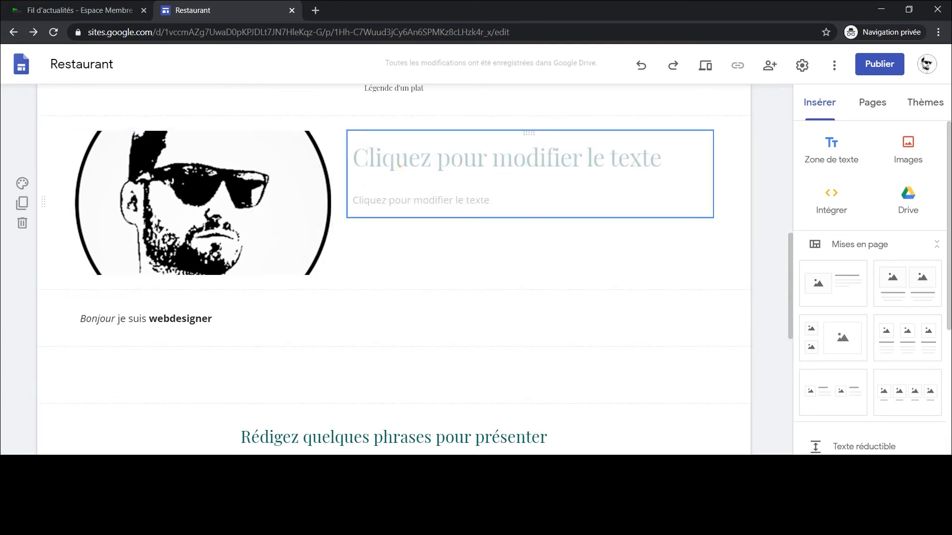
Step: Review the home page from the portrait layout through the "On parle de nous" section and back to the header
{"action": "left_click", "coordinate": [399, 161]}
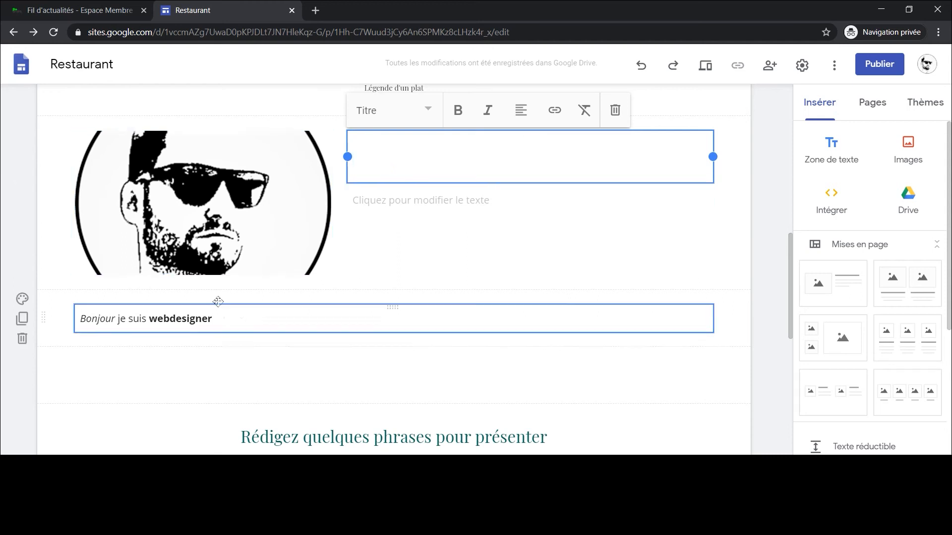
{"action": "scroll", "coordinate": [396, 233], "scroll_direction": "up", "scroll_amount": 3}
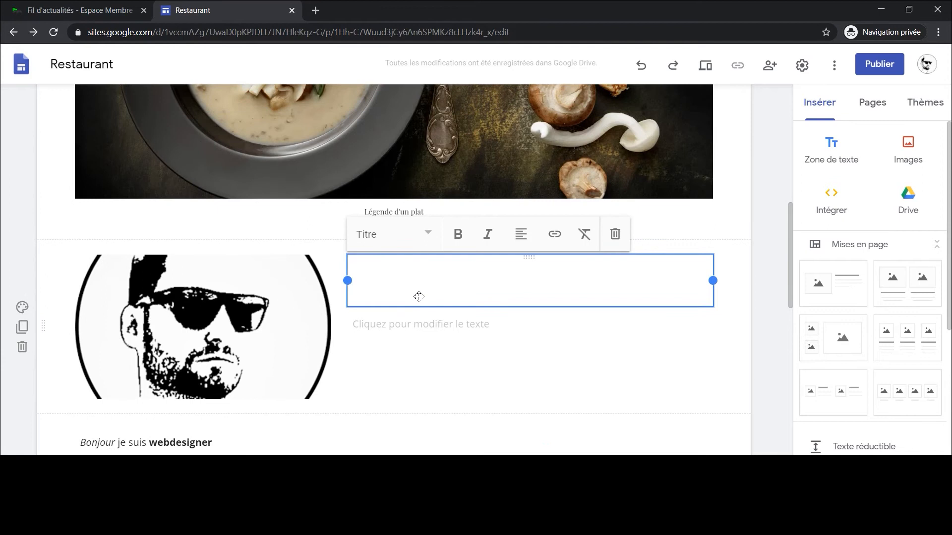
{"action": "scroll", "coordinate": [469, 282], "scroll_direction": "down", "scroll_amount": 10}
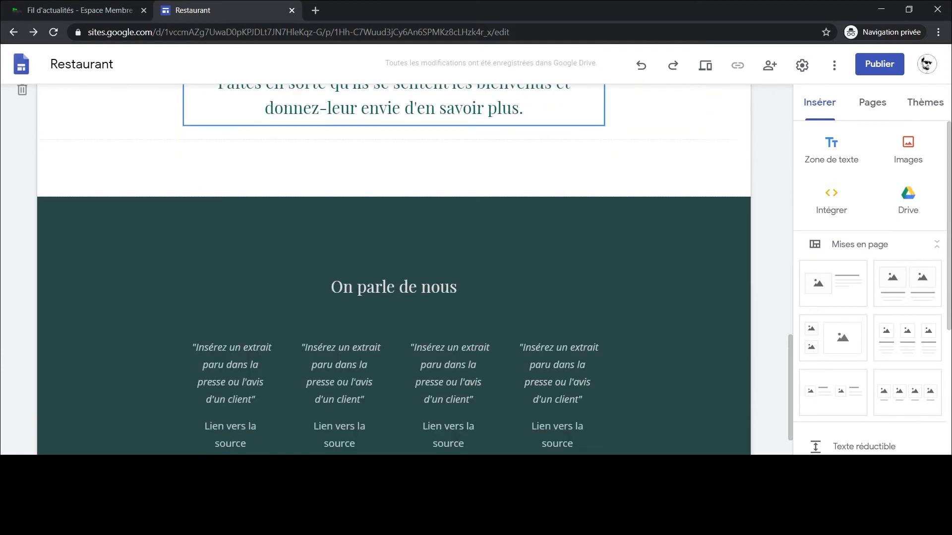
{"action": "scroll", "coordinate": [346, 253], "scroll_direction": "down", "scroll_amount": 3}
{"action": "scroll", "coordinate": [346, 253], "scroll_direction": "up", "scroll_amount": 15}
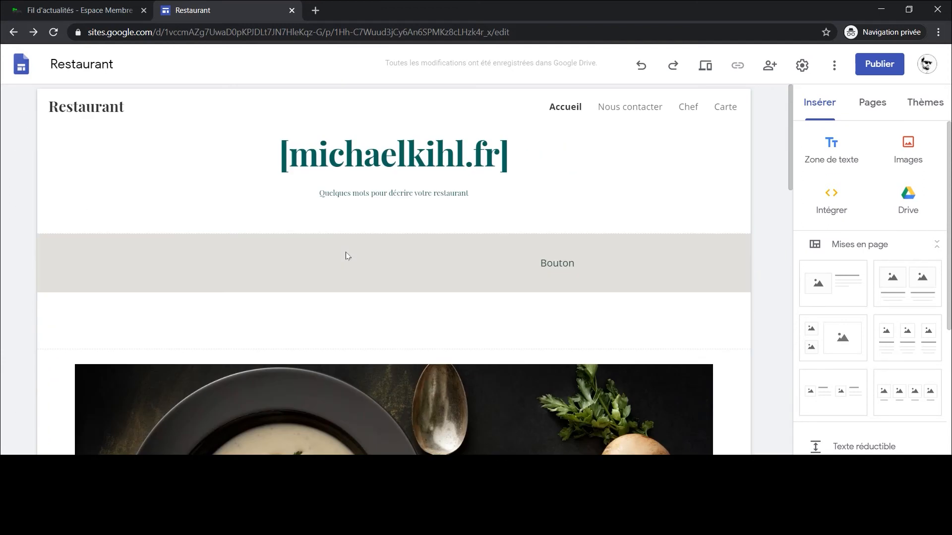
Step: View the Nous contacter page, and open the Chef page to look over its content
{"action": "left_click", "coordinate": [628, 108]}
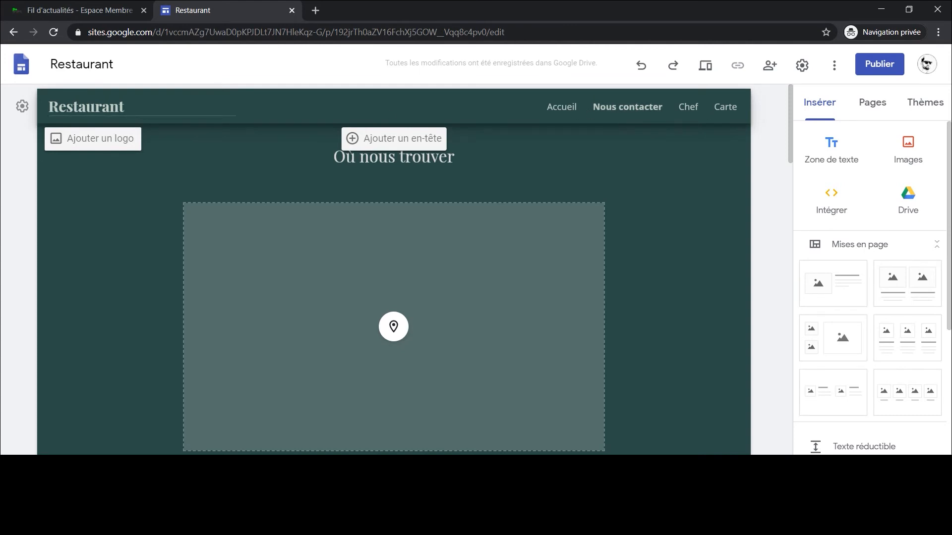
{"action": "left_click", "coordinate": [683, 105]}
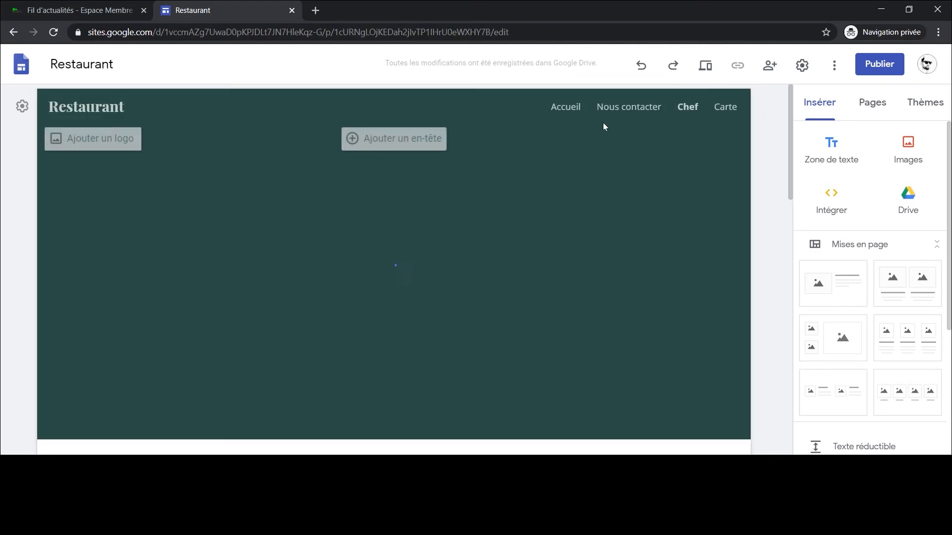
{"action": "scroll", "coordinate": [359, 260], "scroll_direction": "down", "scroll_amount": 10}
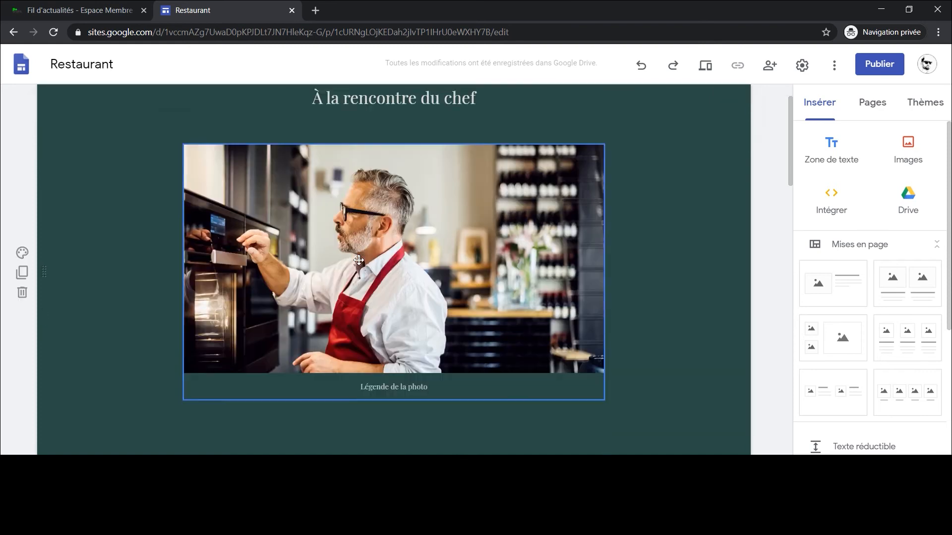
{"action": "scroll", "coordinate": [358, 260], "scroll_direction": "up", "scroll_amount": 10}
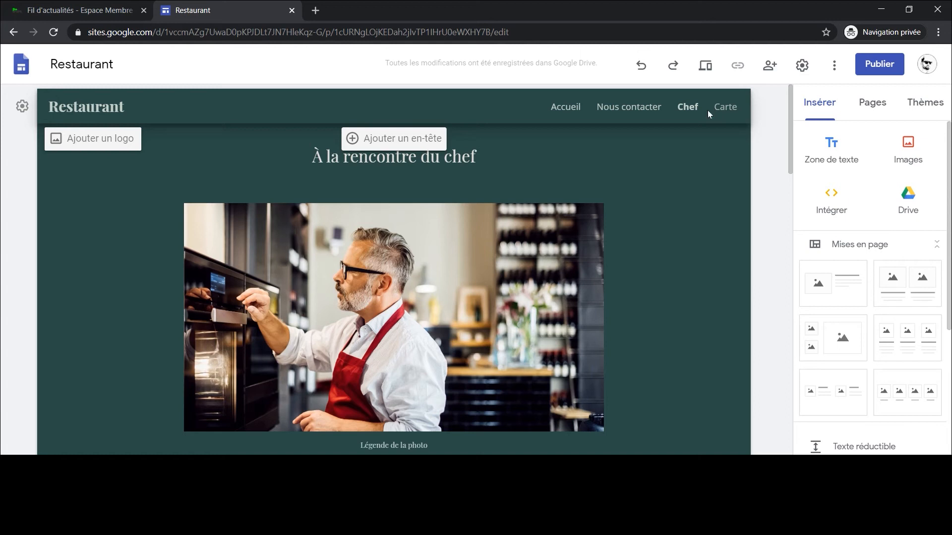
{"action": "left_click", "coordinate": [545, 141]}
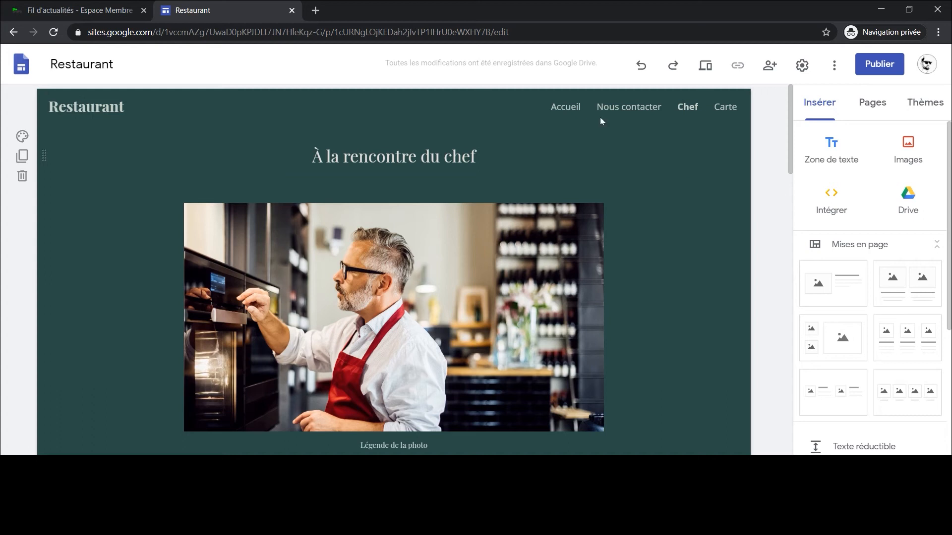
Step: Look through the elements available for insertion on the Chef page, from collapsible text to spreadsheets
{"action": "left_click", "coordinate": [379, 31]}
{"action": "left_click", "coordinate": [687, 180]}
{"action": "scroll", "coordinate": [834, 253], "scroll_direction": "down", "scroll_amount": 5}
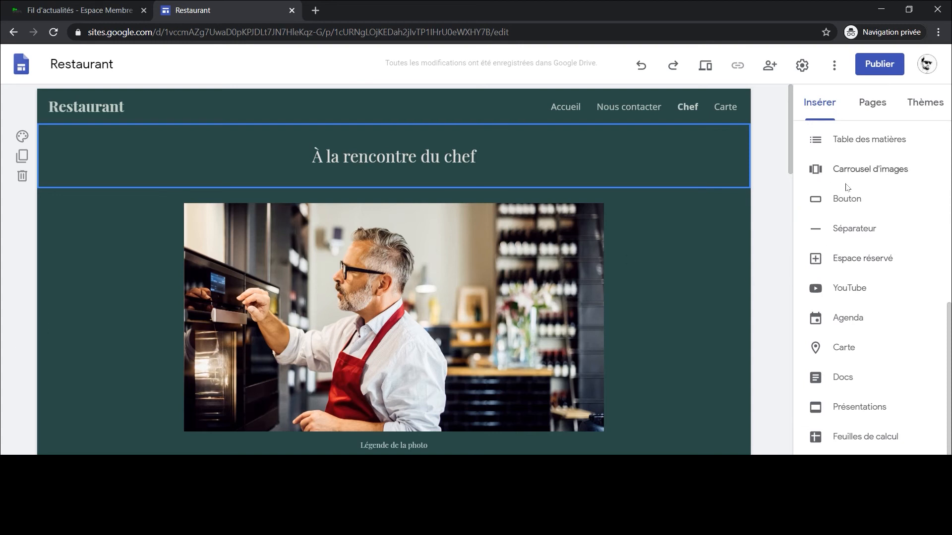
{"action": "scroll", "coordinate": [845, 198], "scroll_direction": "up", "scroll_amount": 3}
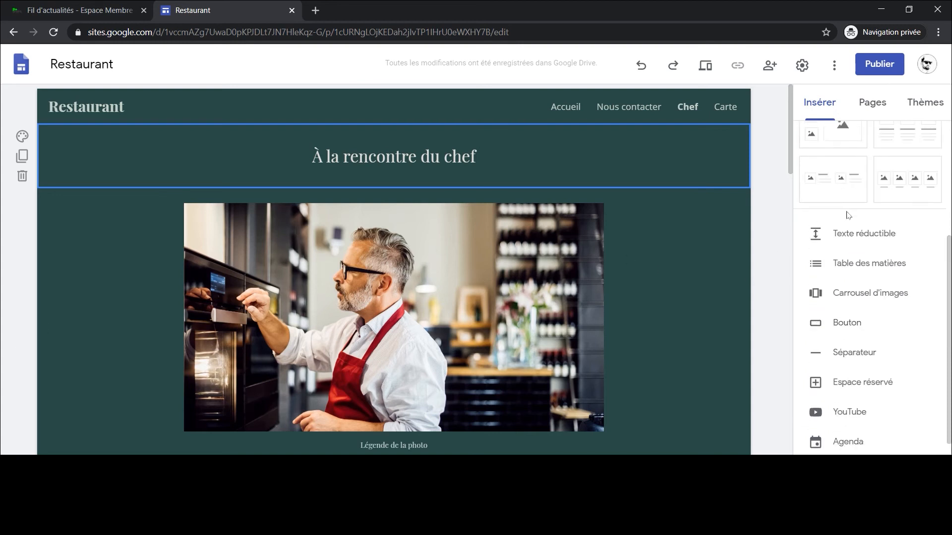
{"action": "scroll", "coordinate": [846, 214], "scroll_direction": "down", "scroll_amount": 1}
{"action": "scroll", "coordinate": [860, 224], "scroll_direction": "down", "scroll_amount": 1}
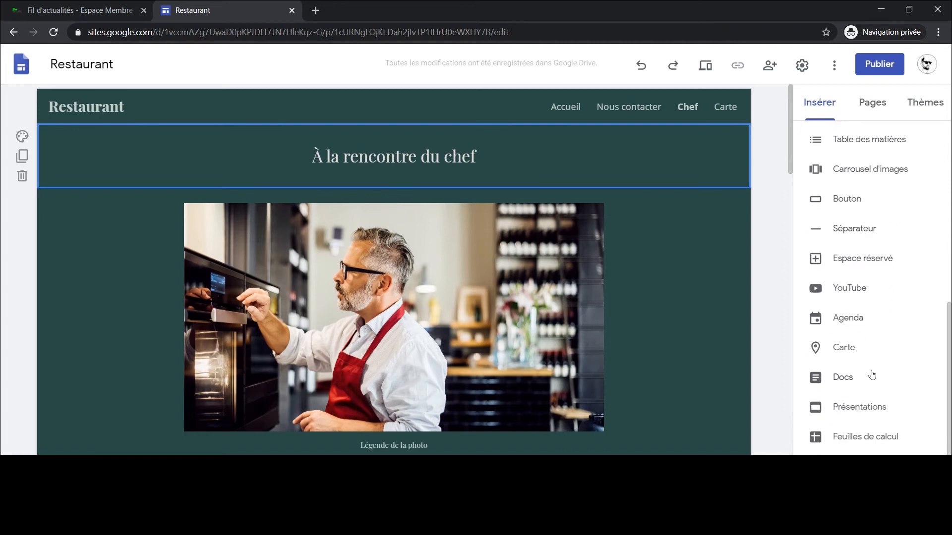
Step: Insert a map of Chicago, Illinois, États-Unis below the chef photo on the Chef page
{"action": "left_click", "coordinate": [841, 351]}
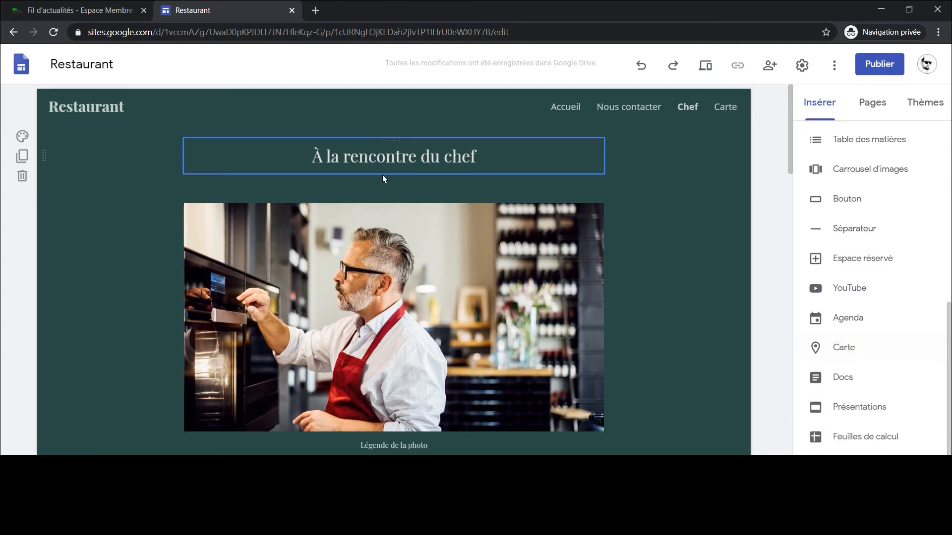
{"action": "left_click", "coordinate": [851, 350]}
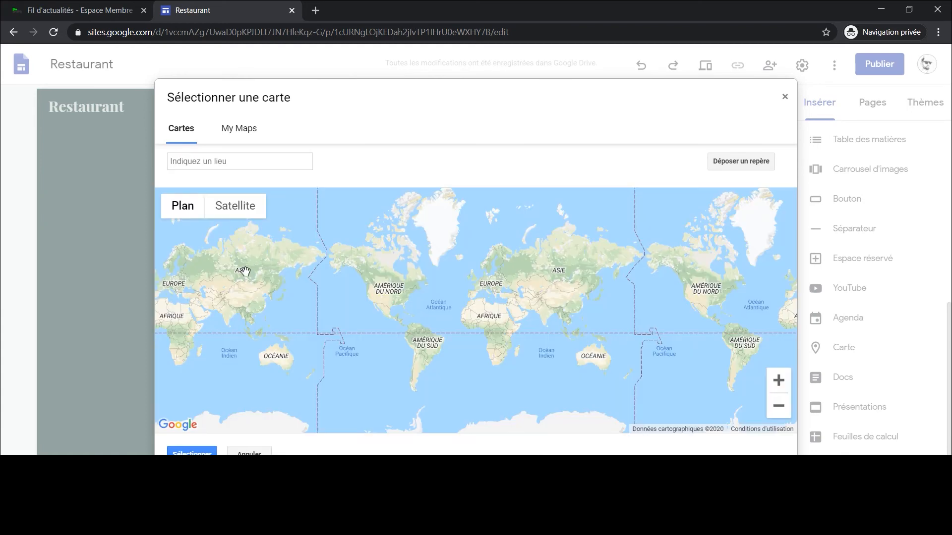
{"action": "left_click", "coordinate": [204, 161]}
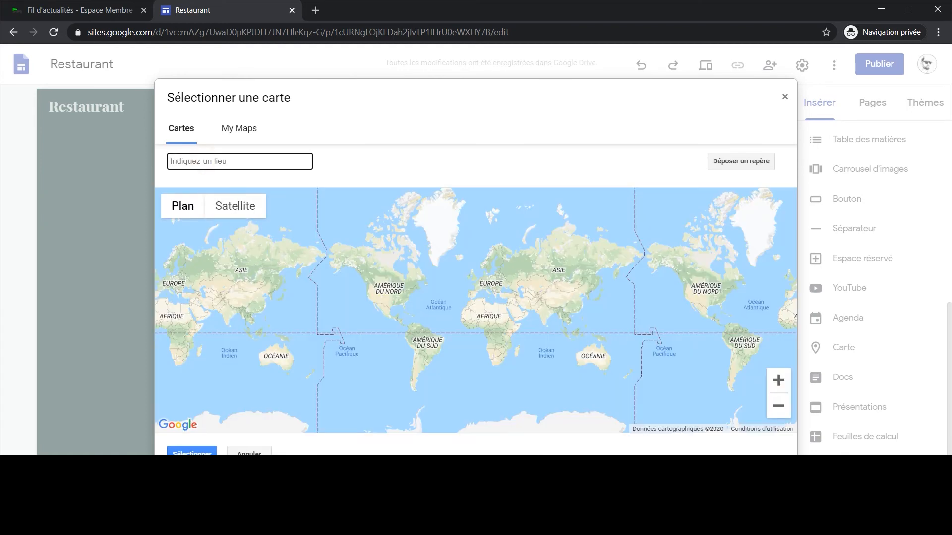
{"action": "type", "text": "chicago"}
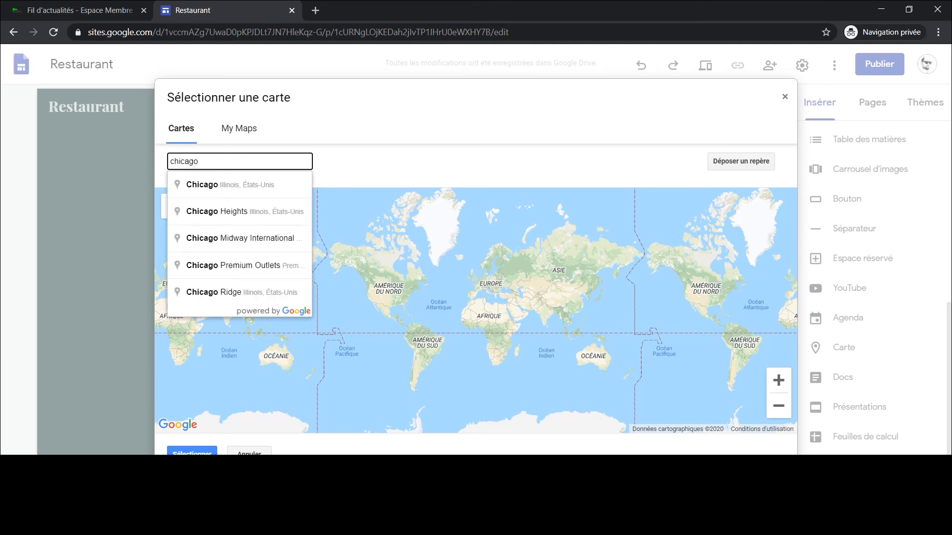
{"action": "left_click", "coordinate": [226, 184]}
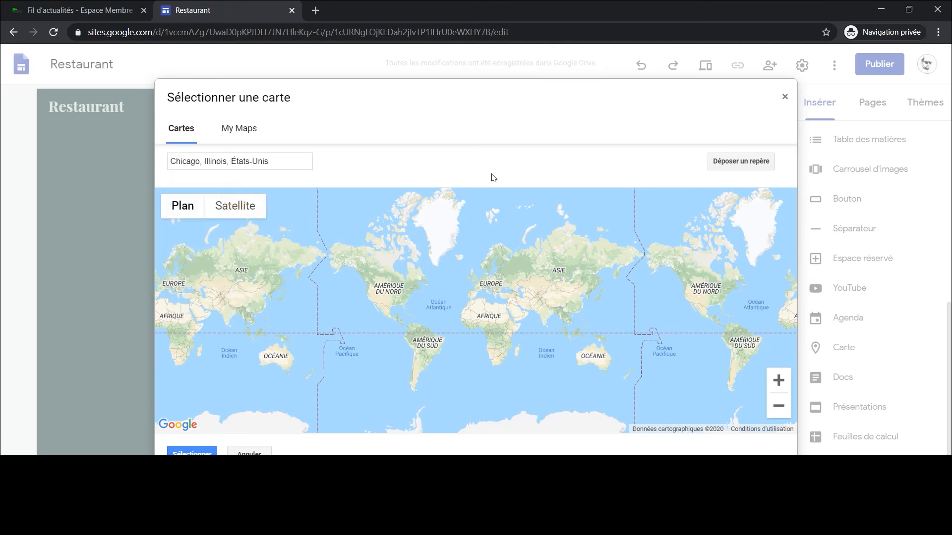
{"action": "left_click", "coordinate": [742, 164]}
{"action": "left_click", "coordinate": [743, 166]}
{"action": "left_click", "coordinate": [743, 164]}
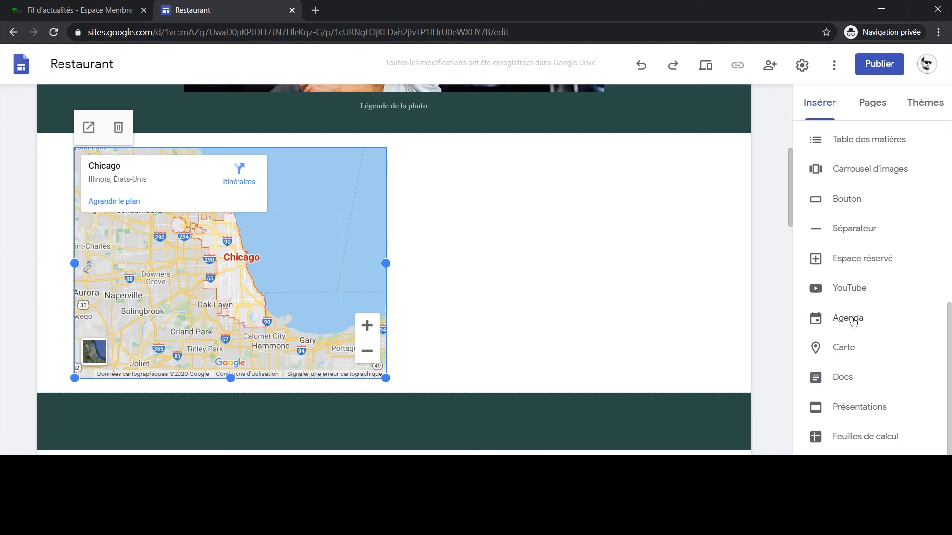
Step: Examine the remaining insertable elements and the Chef page with its chef photo and Chicago map
{"action": "scroll", "coordinate": [862, 439], "scroll_direction": "up", "scroll_amount": 1}
{"action": "scroll", "coordinate": [863, 436], "scroll_direction": "down", "scroll_amount": 1}
{"action": "scroll", "coordinate": [862, 296], "scroll_direction": "up", "scroll_amount": 3}
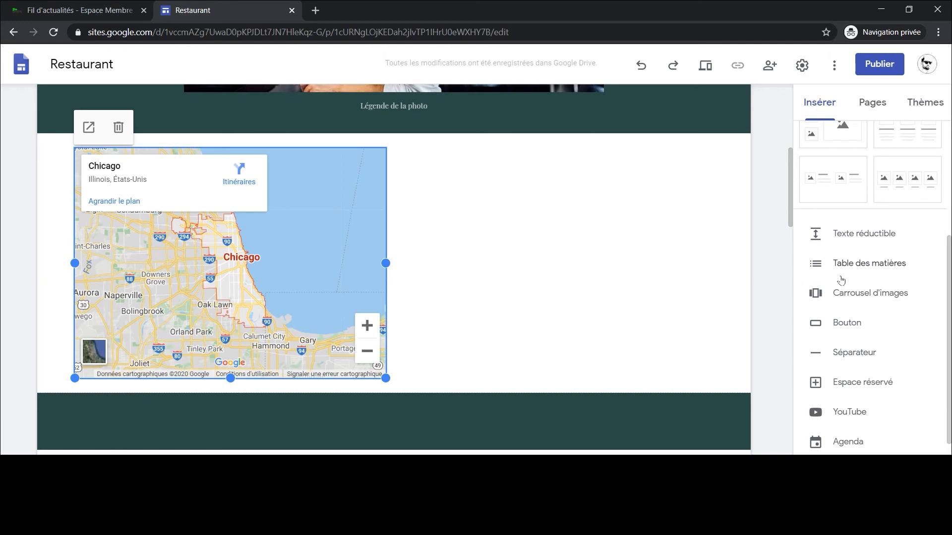
{"action": "scroll", "coordinate": [852, 303], "scroll_direction": "down", "scroll_amount": 3}
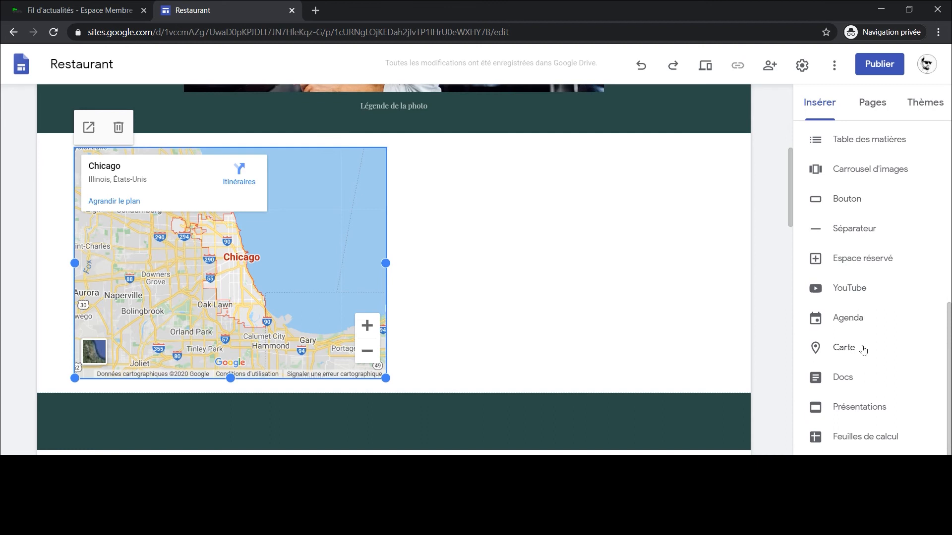
{"action": "scroll", "coordinate": [862, 320], "scroll_direction": "up", "scroll_amount": 7}
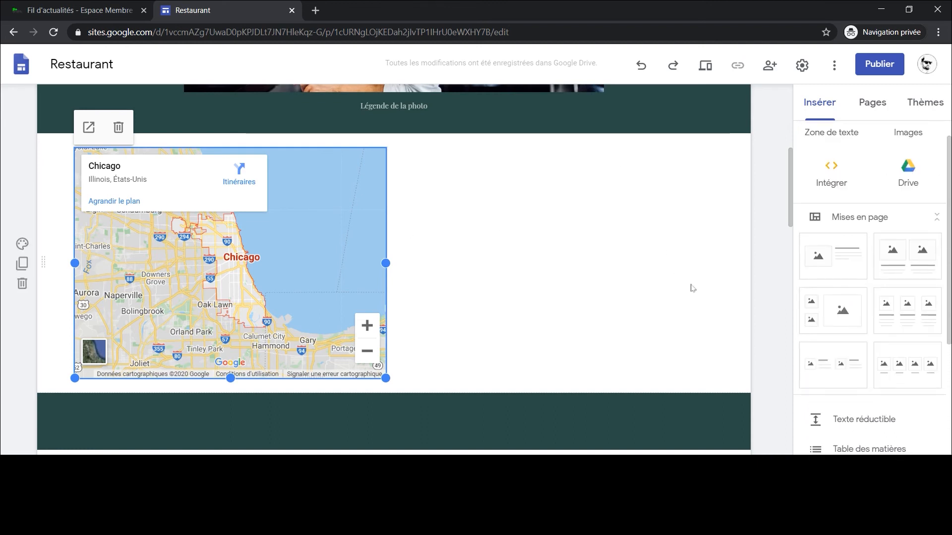
{"action": "scroll", "coordinate": [694, 306], "scroll_direction": "up", "scroll_amount": 7}
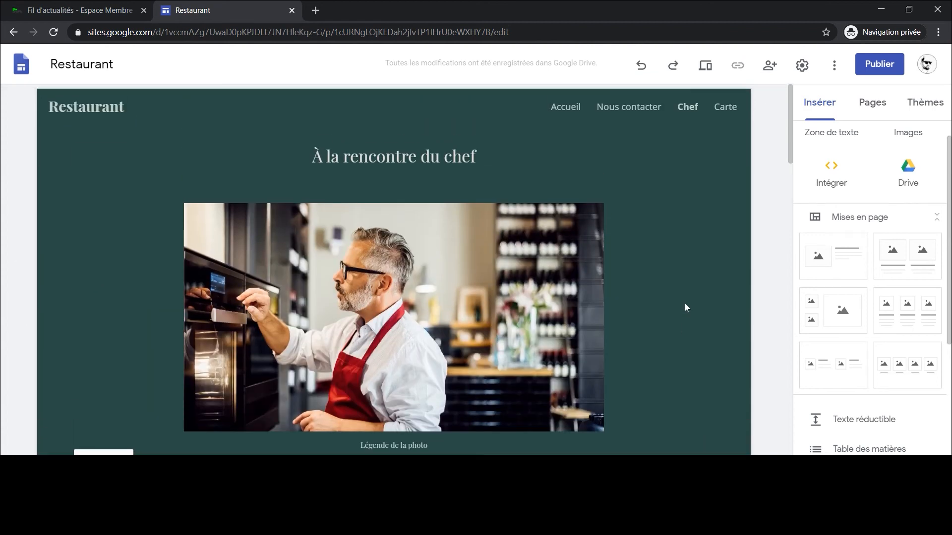
{"action": "scroll", "coordinate": [406, 312], "scroll_direction": "down", "scroll_amount": 4}
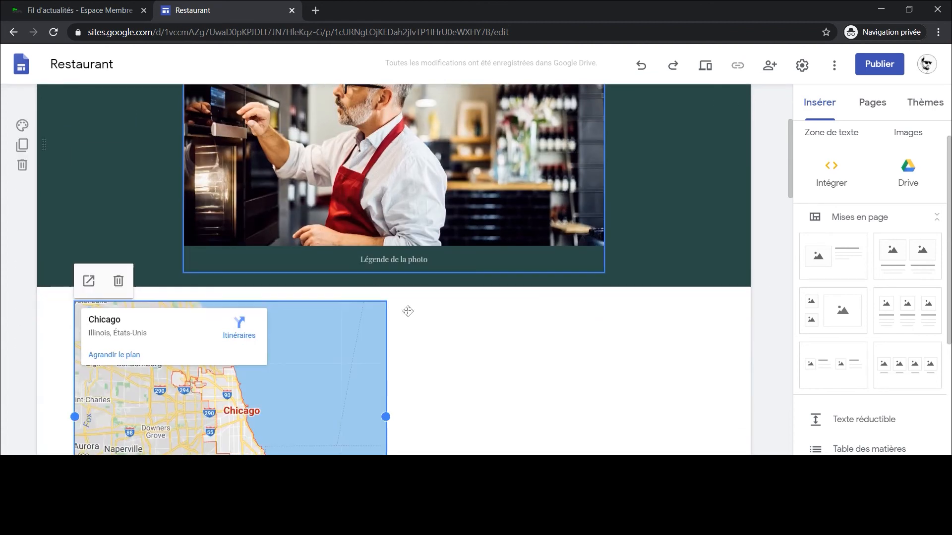
{"action": "scroll", "coordinate": [555, 329], "scroll_direction": "up", "scroll_amount": 1}
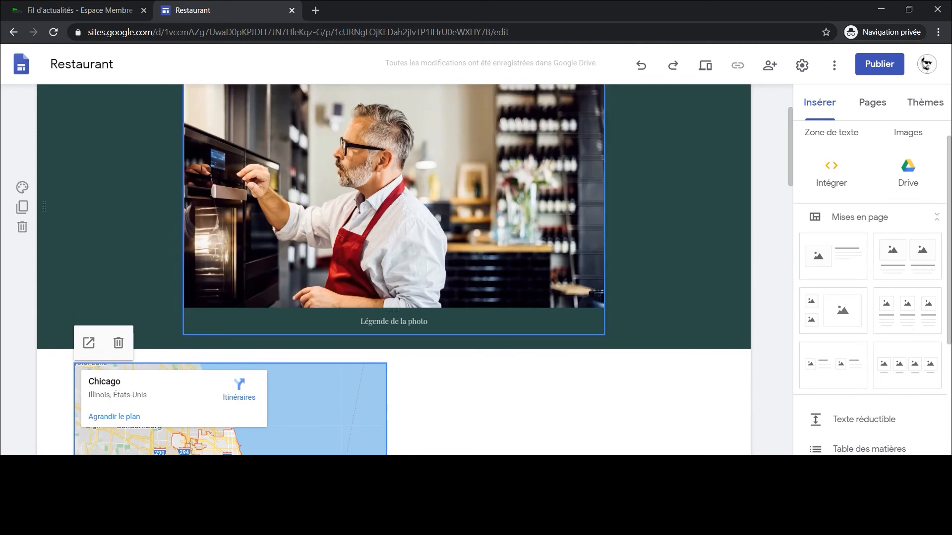
{"action": "scroll", "coordinate": [863, 303], "scroll_direction": "up", "scroll_amount": 1}
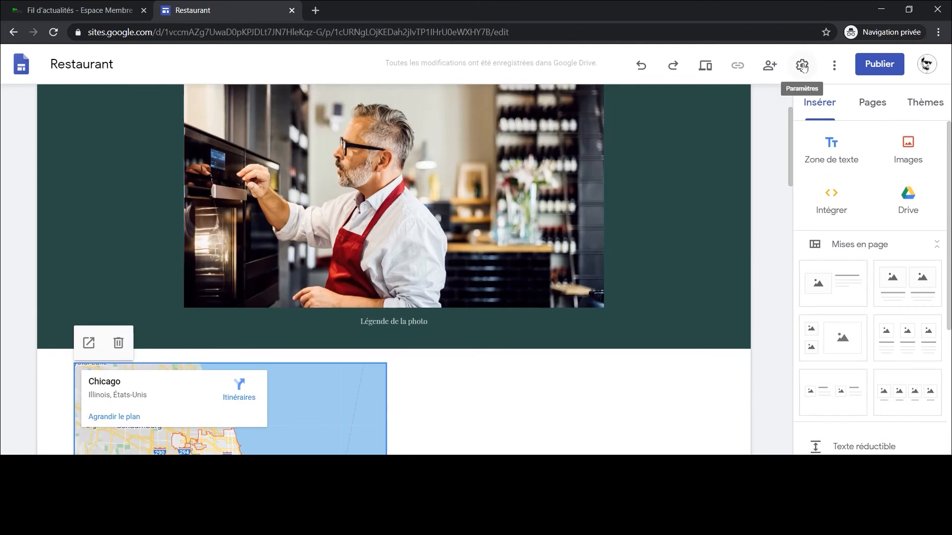
Step: Start publishing the site and enter "demonstrationyoutube" as its web address
{"action": "left_click", "coordinate": [879, 65]}
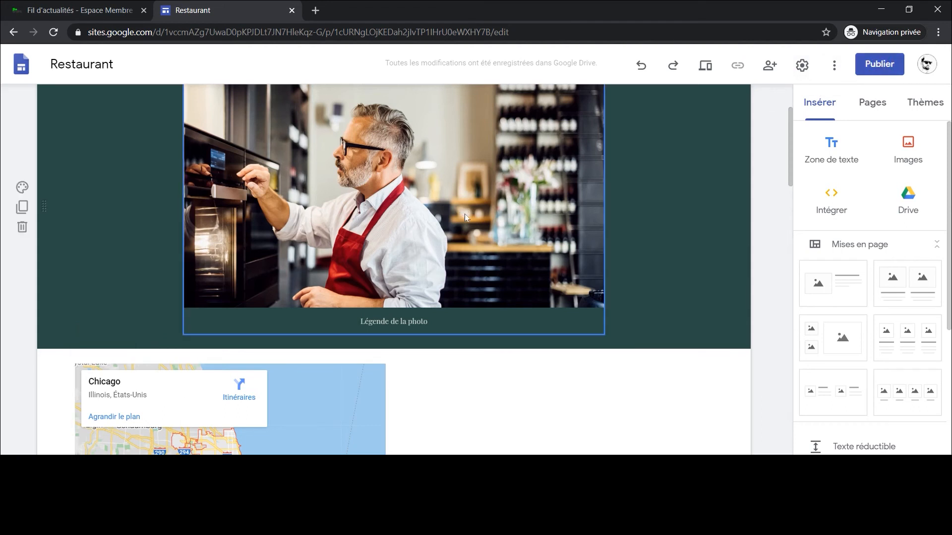
{"action": "left_click", "coordinate": [286, 199]}
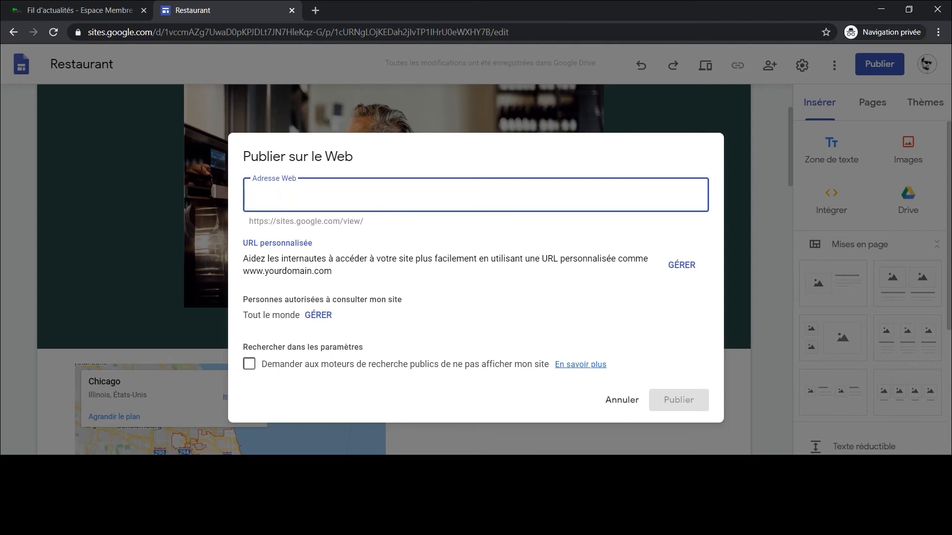
{"action": "type", "text": "demonstrationyoutu"}
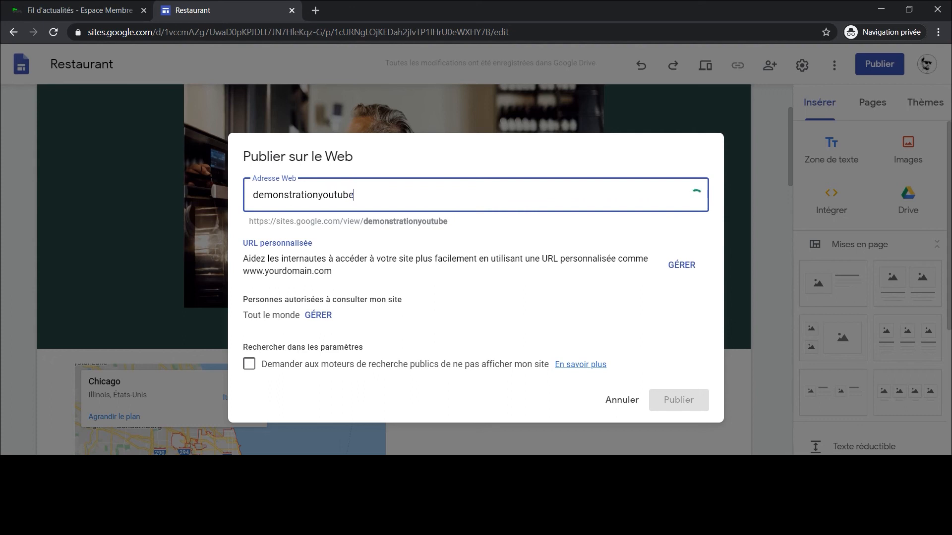
{"action": "type", "text": "be"}
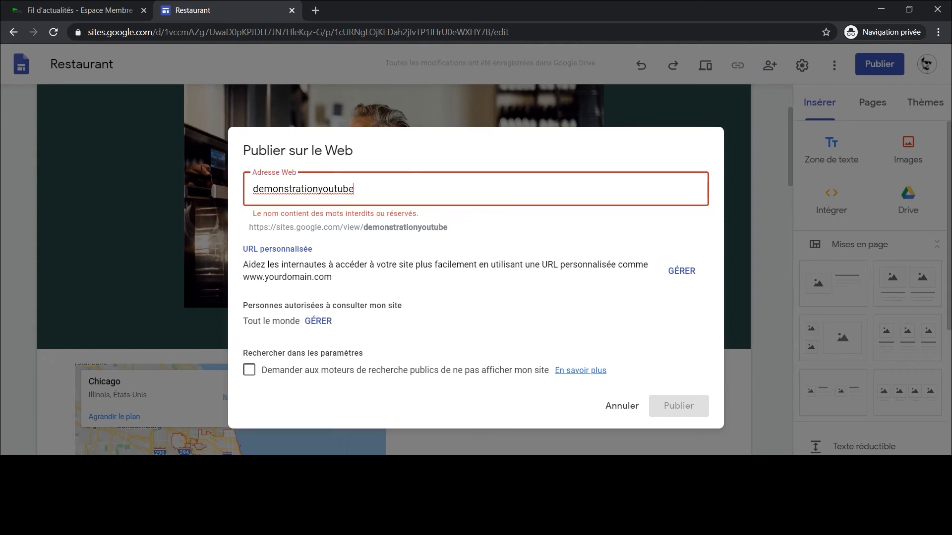
Step: Append the author's full name to the web address, shorten "demonstration" to "demo" and remove "youtube"
{"action": "type", "text": "michaelkihl"}
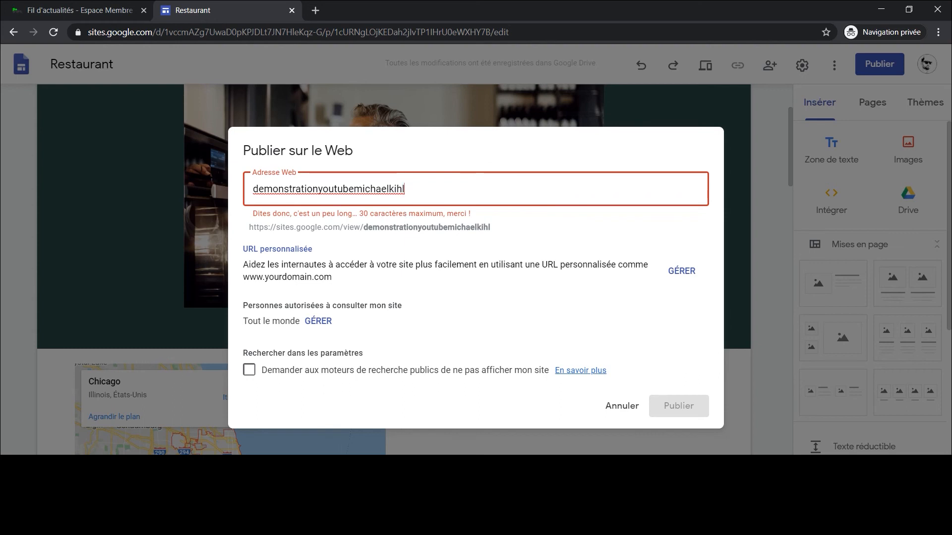
{"action": "left_click_drag", "start_coordinate": [318, 190], "coordinate": [278, 190]}
{"action": "key", "text": "BackSpace"}
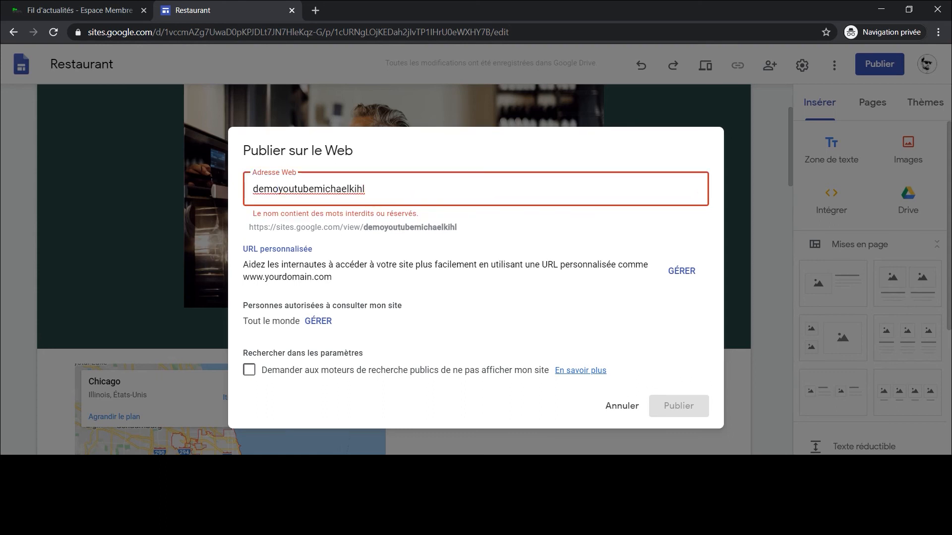
{"action": "left_click_drag", "start_coordinate": [309, 190], "coordinate": [283, 190]}
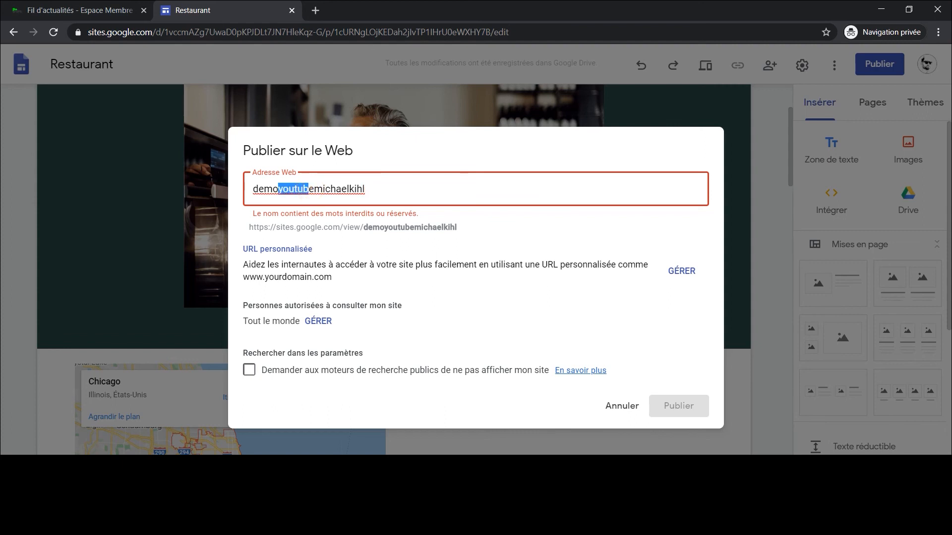
{"action": "key", "text": "Delete"}
{"action": "key", "text": "Delete"}
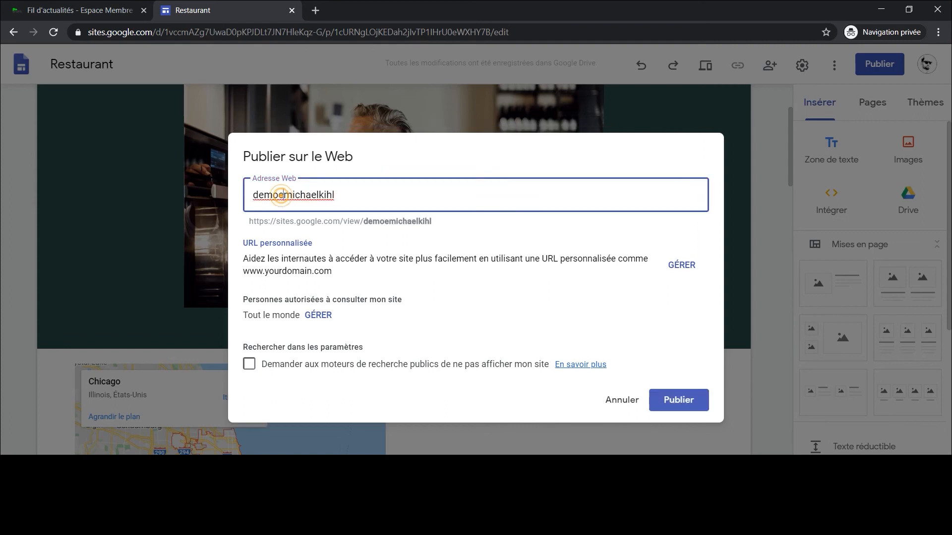
{"action": "left_click", "coordinate": [340, 193]}
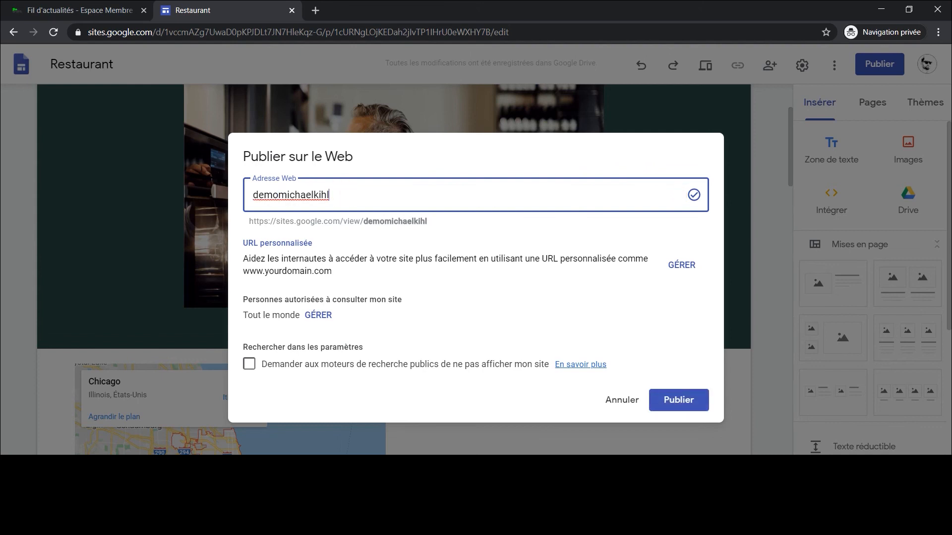
Step: Remove the surname from the web address, leaving "demo" plus the first name, and publish the site
{"action": "left_click_drag", "start_coordinate": [313, 195], "coordinate": [331, 194]}
{"action": "key", "text": "Delete"}
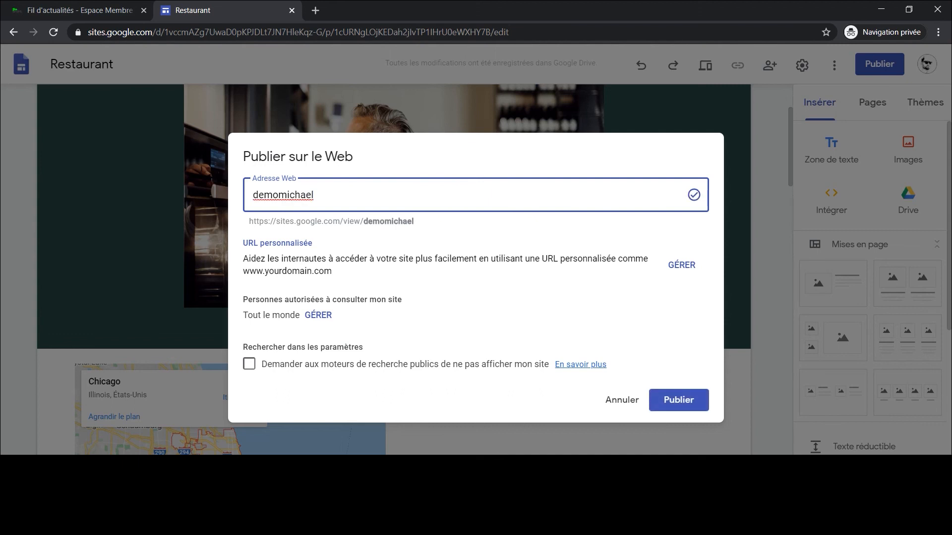
{"action": "left_click", "coordinate": [677, 400]}
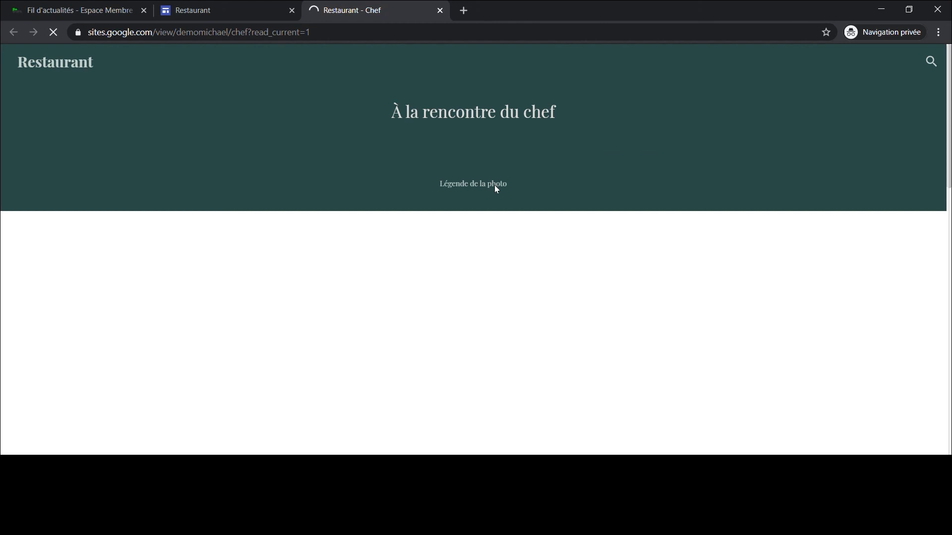
Step: Examine the published site's web address on its Chef and Accueil pages
{"action": "left_click", "coordinate": [187, 32]}
{"action": "left_click", "coordinate": [222, 36]}
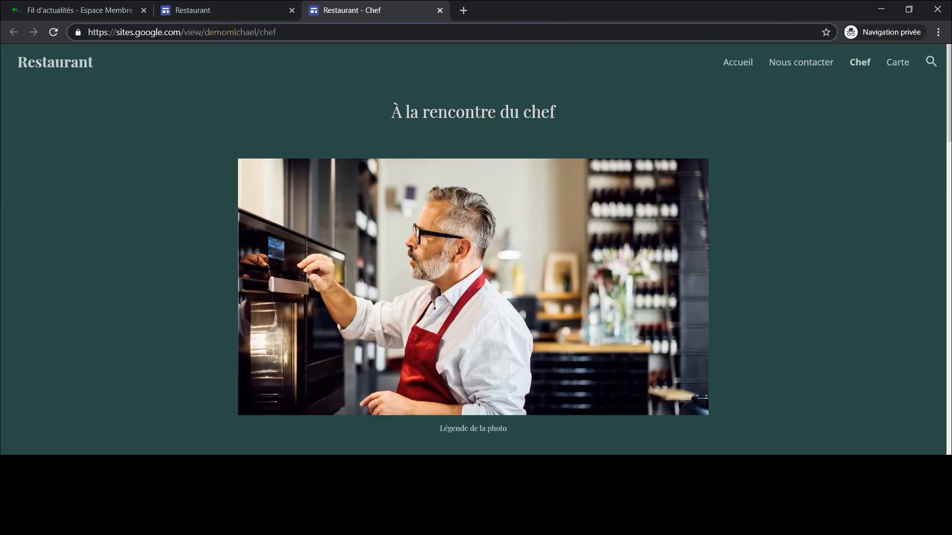
{"action": "left_click_drag", "start_coordinate": [258, 31], "coordinate": [85, 34]}
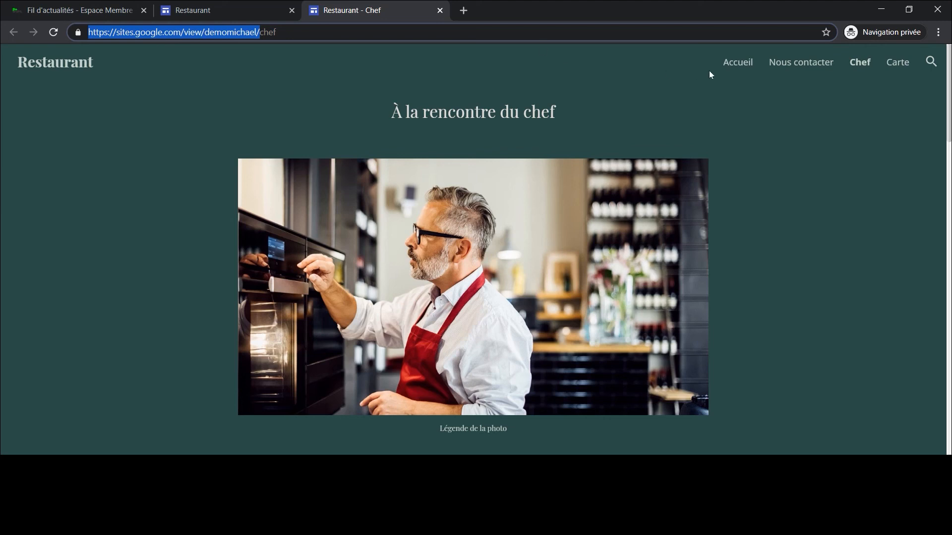
{"action": "left_click", "coordinate": [739, 64]}
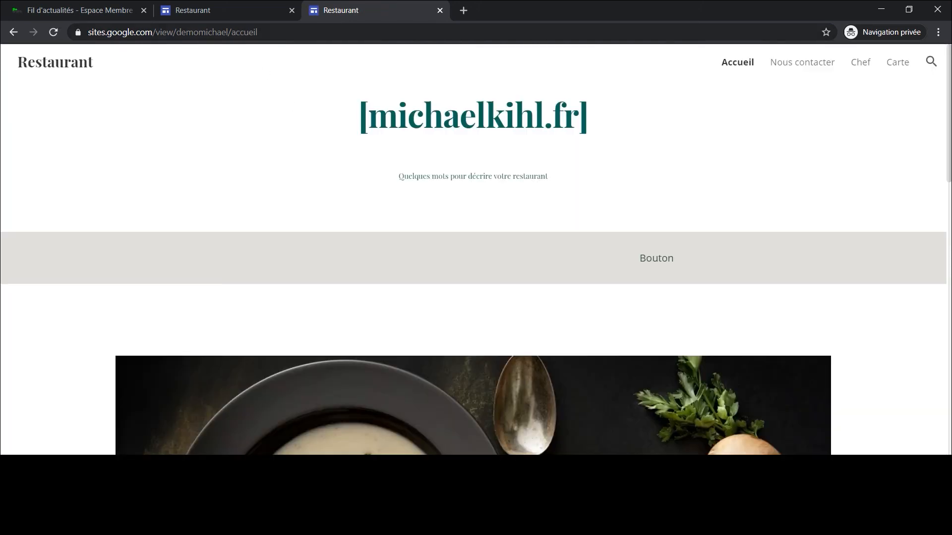
{"action": "left_click", "coordinate": [272, 32]}
{"action": "left_click", "coordinate": [286, 32]}
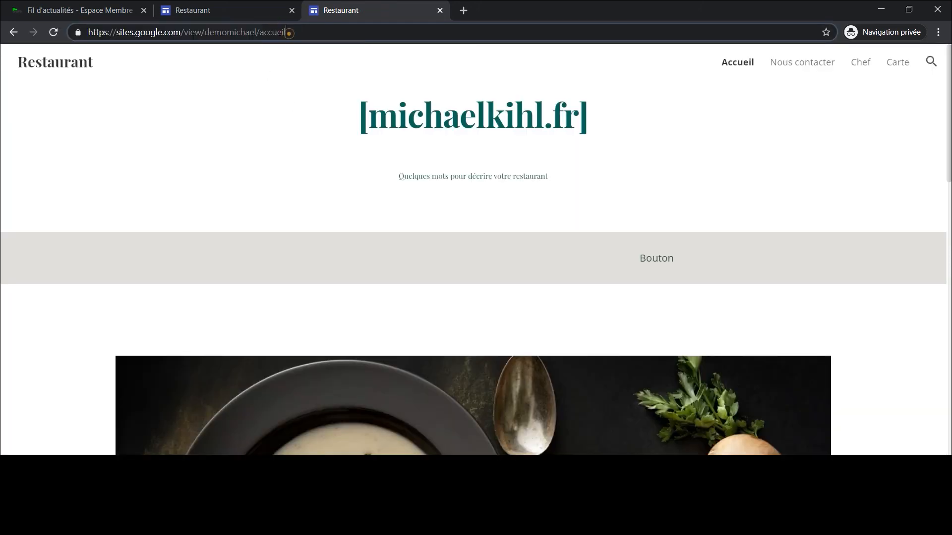
{"action": "triple_click", "coordinate": [316, 32]}
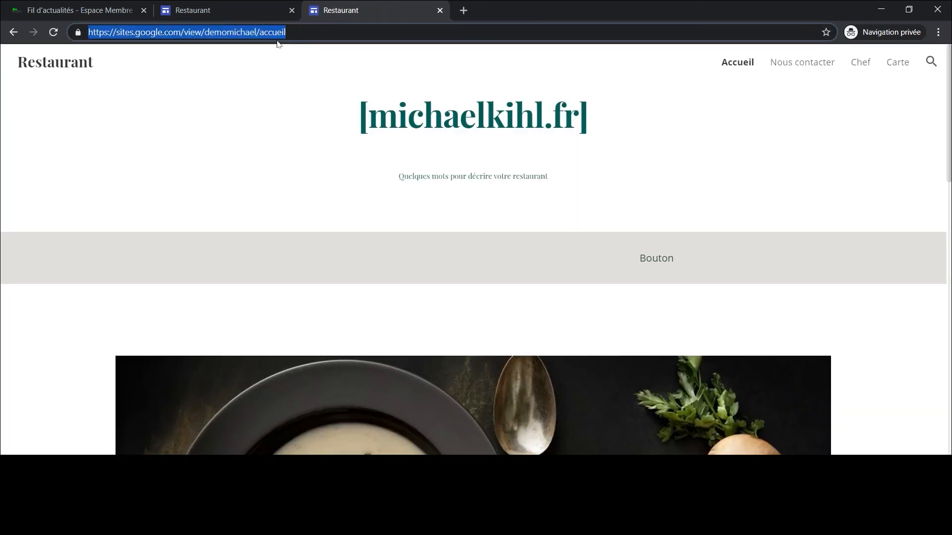
Step: Look through the published Accueil page down to the "On parle de nous" section and return to its beginning
{"action": "scroll", "coordinate": [295, 120], "scroll_direction": "down", "scroll_amount": 12}
{"action": "scroll", "coordinate": [385, 239], "scroll_direction": "down", "scroll_amount": 2}
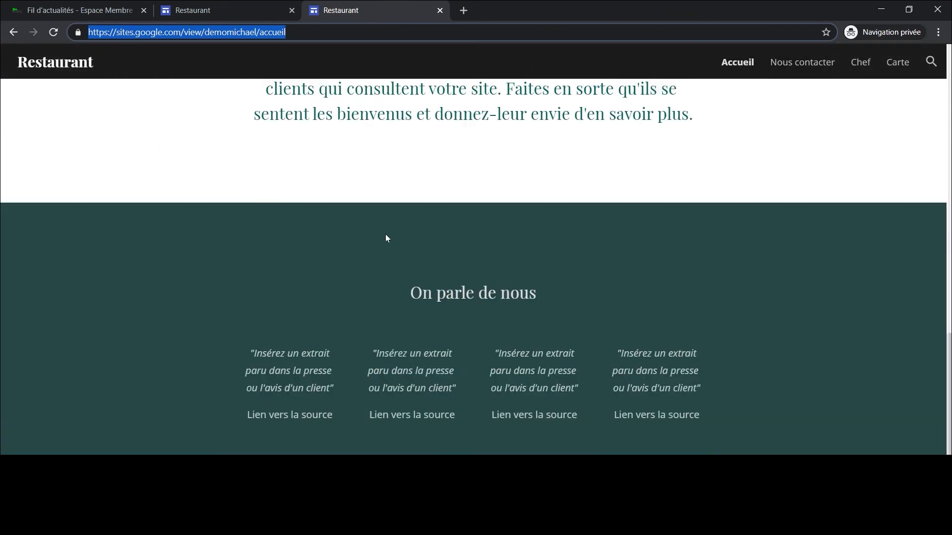
{"action": "scroll", "coordinate": [386, 238], "scroll_direction": "down", "scroll_amount": 2}
{"action": "scroll", "coordinate": [168, 174], "scroll_direction": "up", "scroll_amount": 10}
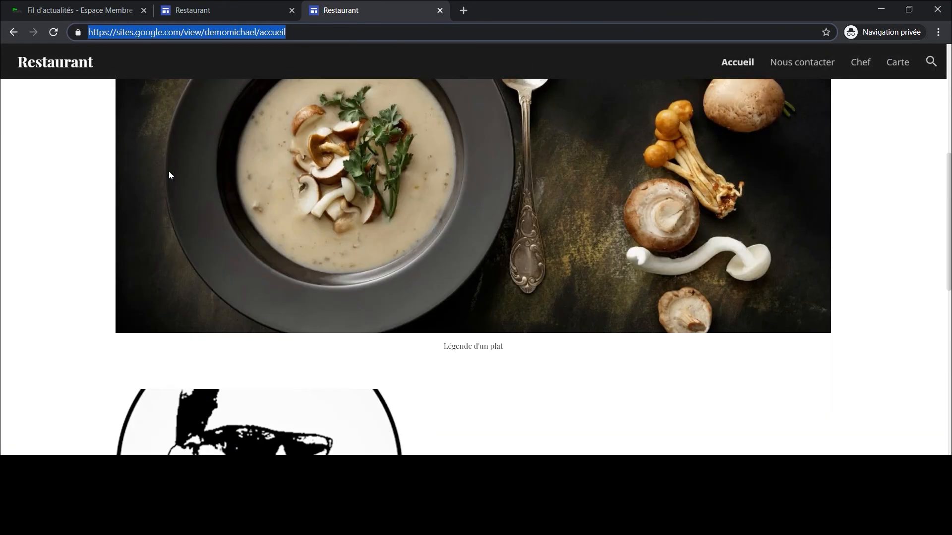
{"action": "scroll", "coordinate": [169, 175], "scroll_direction": "up", "scroll_amount": 6}
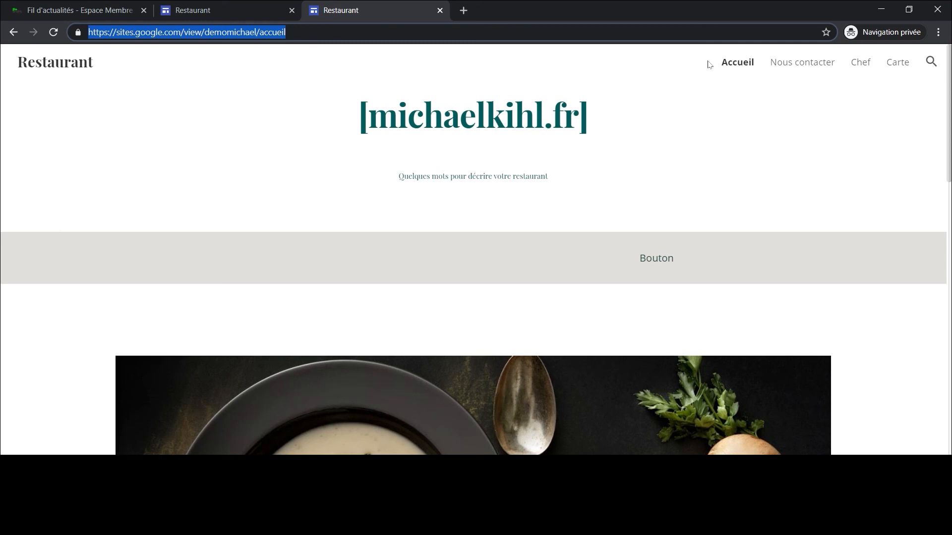
Step: View the published Nous contacter and Carte pages, and close the published site to return to the editor
{"action": "left_click", "coordinate": [801, 63]}
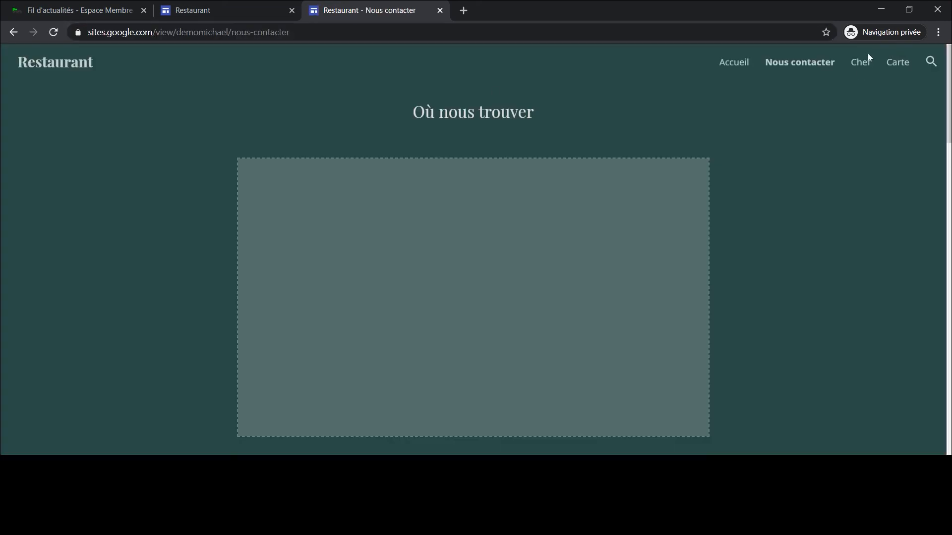
{"action": "left_click", "coordinate": [897, 63]}
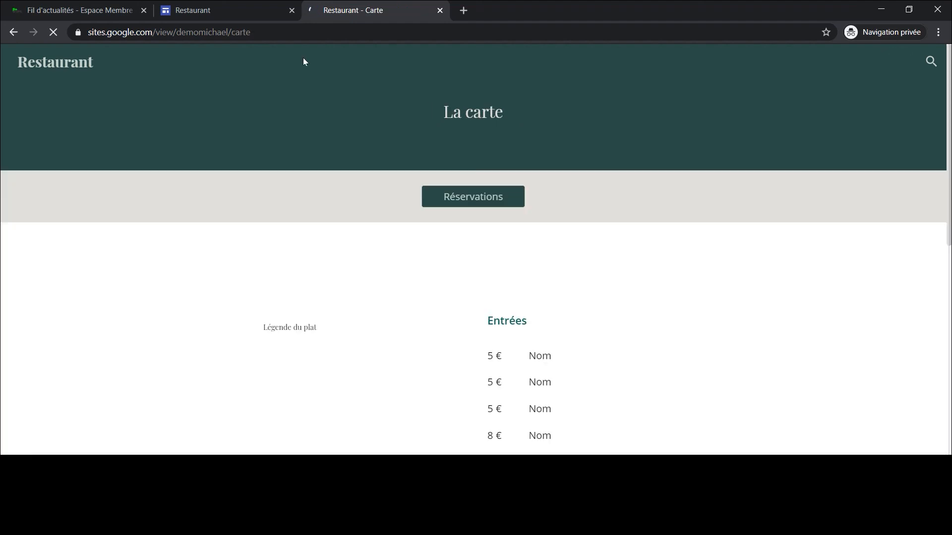
{"action": "left_click", "coordinate": [440, 10]}
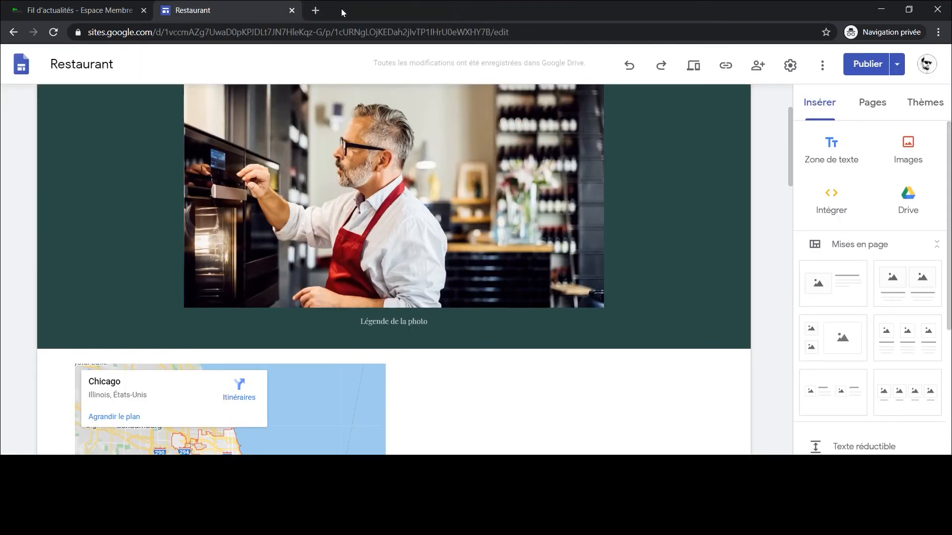
Step: Open the review of changes before publishing, dismiss its introduction and return to the Chef page in the editor
{"action": "left_click", "coordinate": [868, 64]}
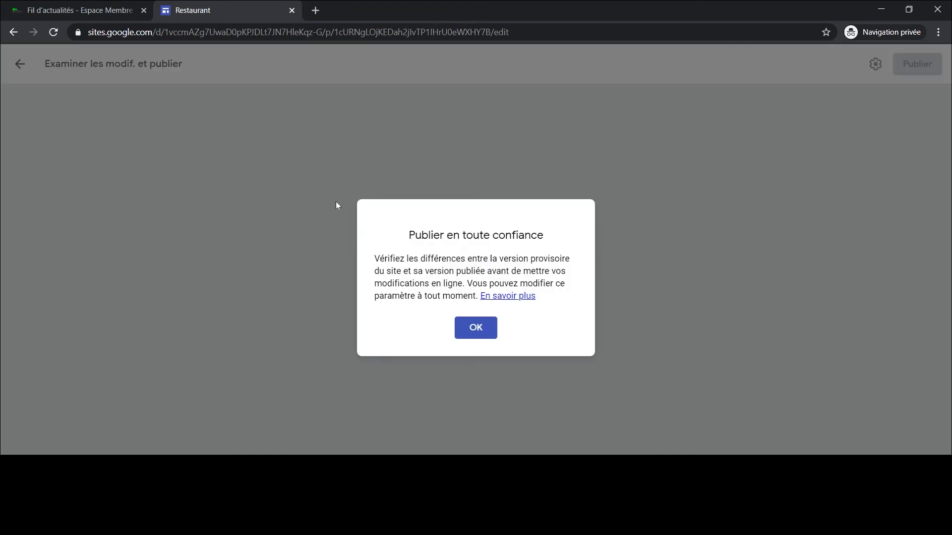
{"action": "left_click", "coordinate": [466, 355]}
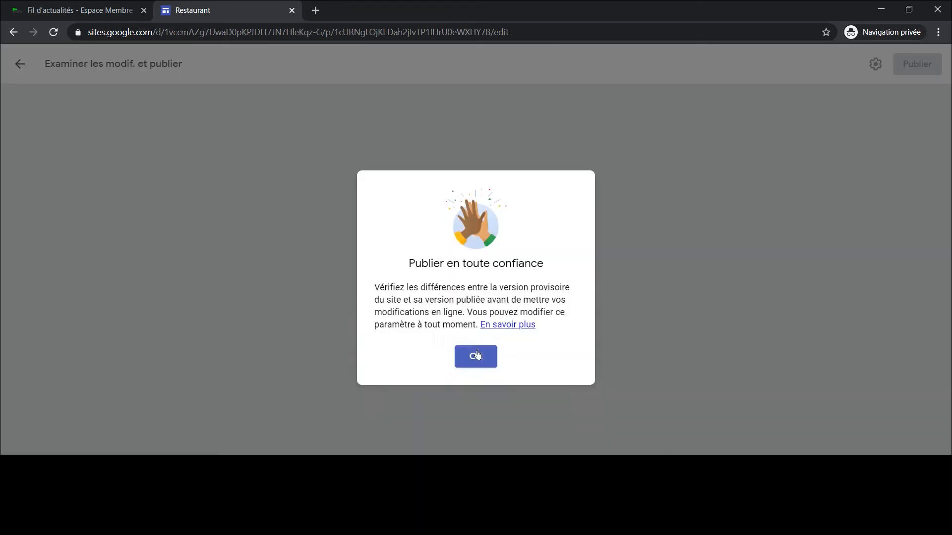
{"action": "left_click", "coordinate": [477, 303]}
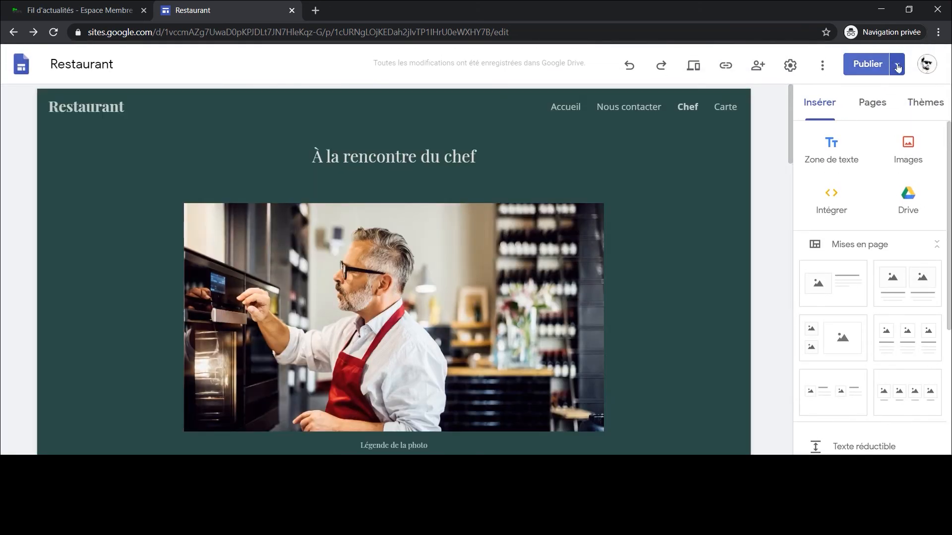
Step: Examine the web address and options in the publication settings, and leave them without saving
{"action": "left_click", "coordinate": [898, 66]}
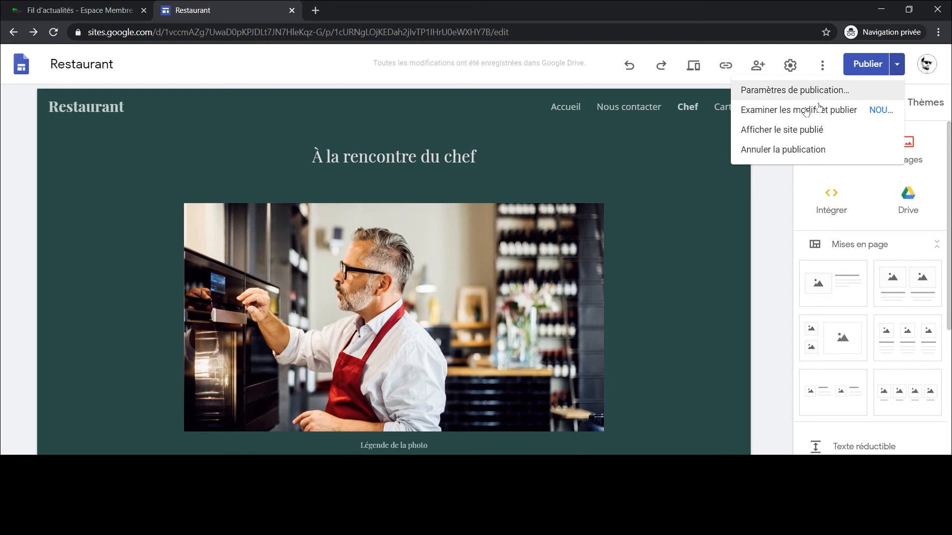
{"action": "left_click", "coordinate": [795, 90]}
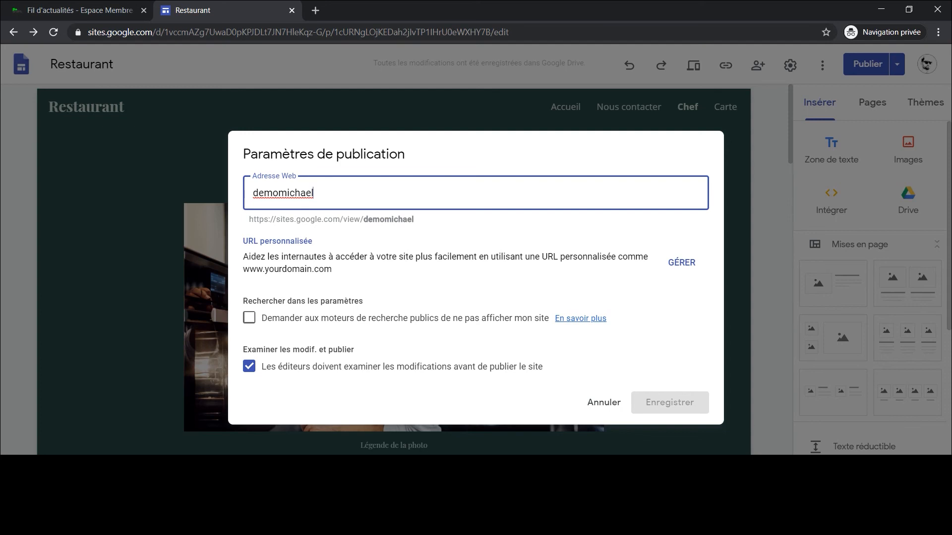
{"action": "left_click_drag", "start_coordinate": [325, 193], "coordinate": [252, 193]}
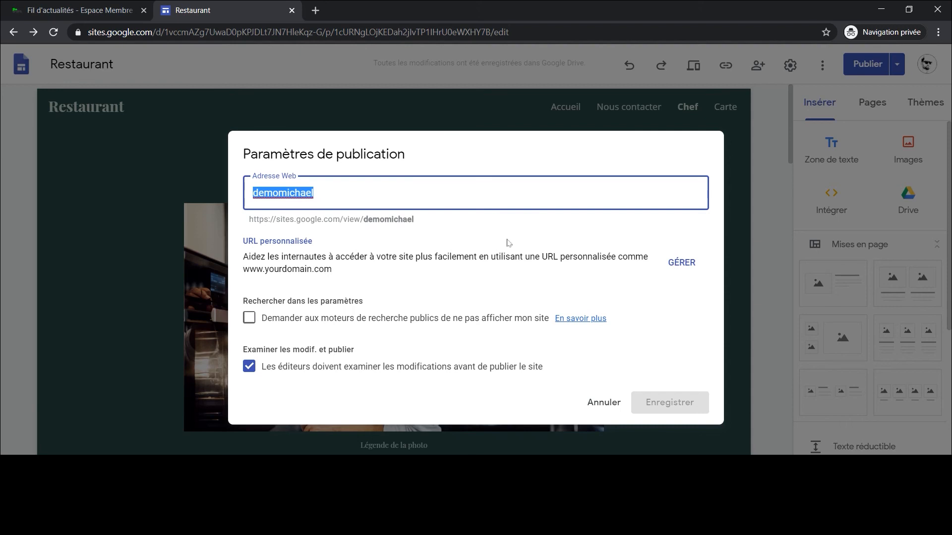
{"action": "left_click", "coordinate": [608, 402]}
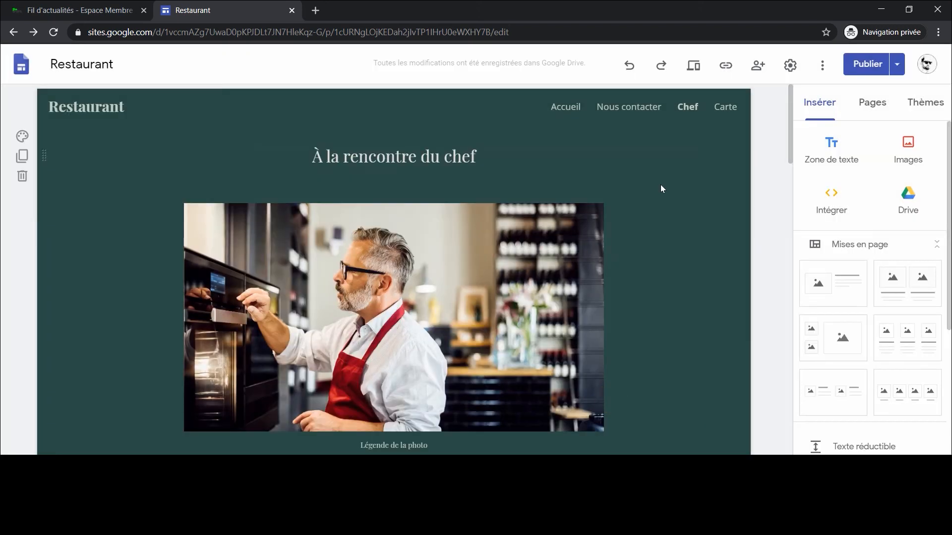